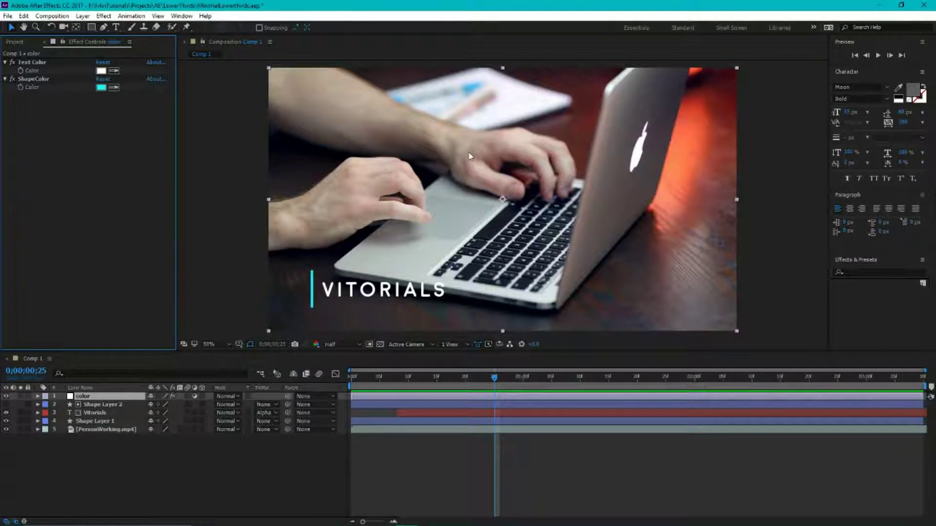
Step: Preview the lower third, then change the ShapeColor control from cyan to yellow
key(space)
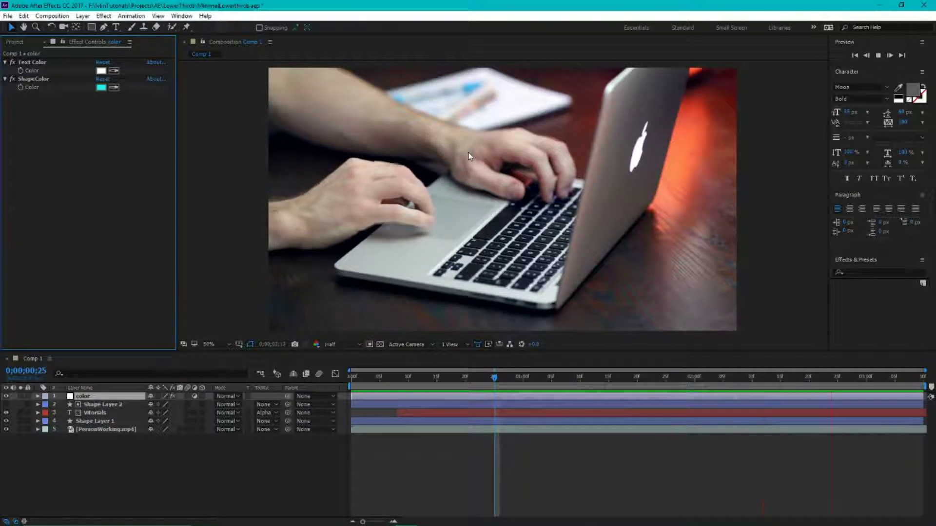
key(space)
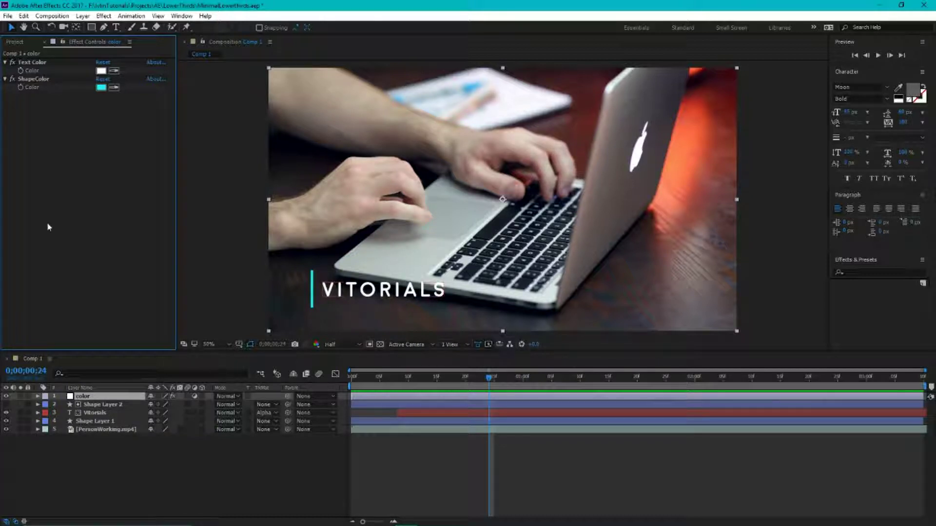
click(101, 88)
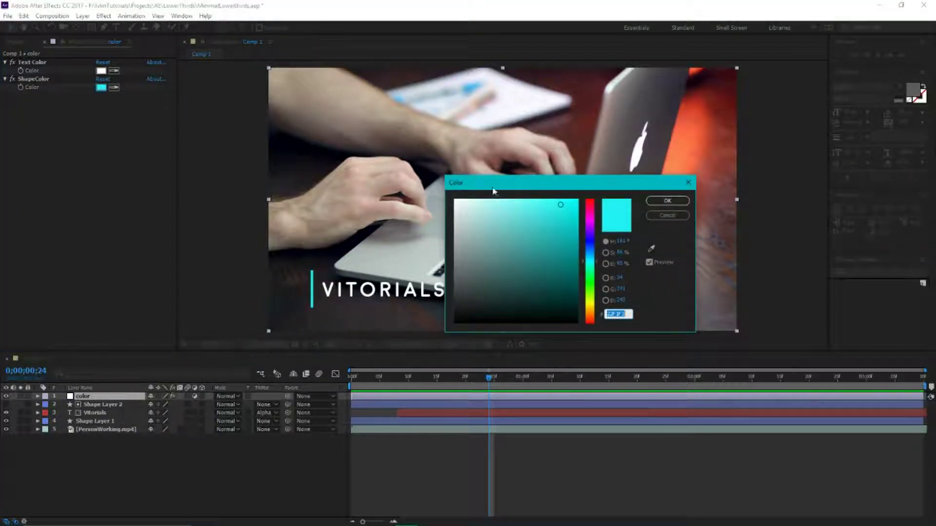
drag(590, 258, 594, 310)
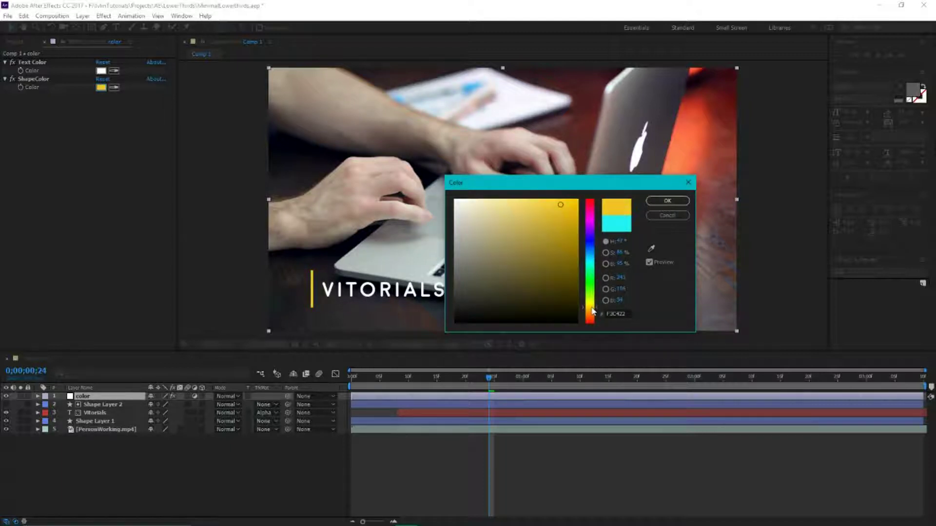
click(667, 201)
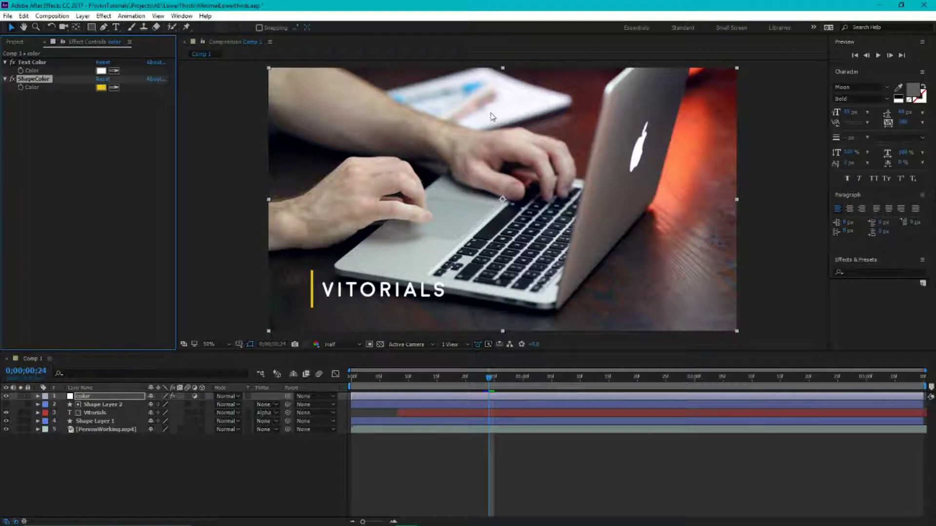
click(8, 15)
Step: Start a new project without saving, and create Comp 1 at 1920×1080, 29.97 fps
mouse_move(23, 15)
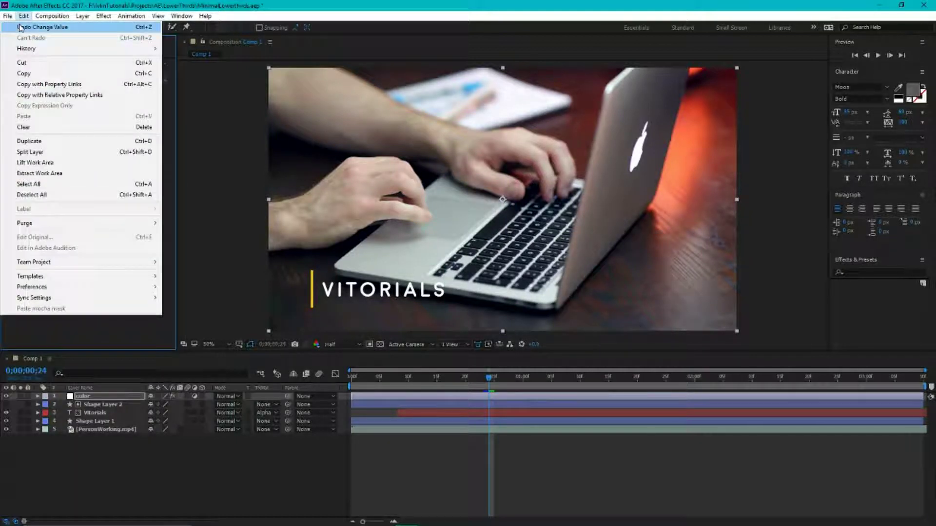
click(229, 27)
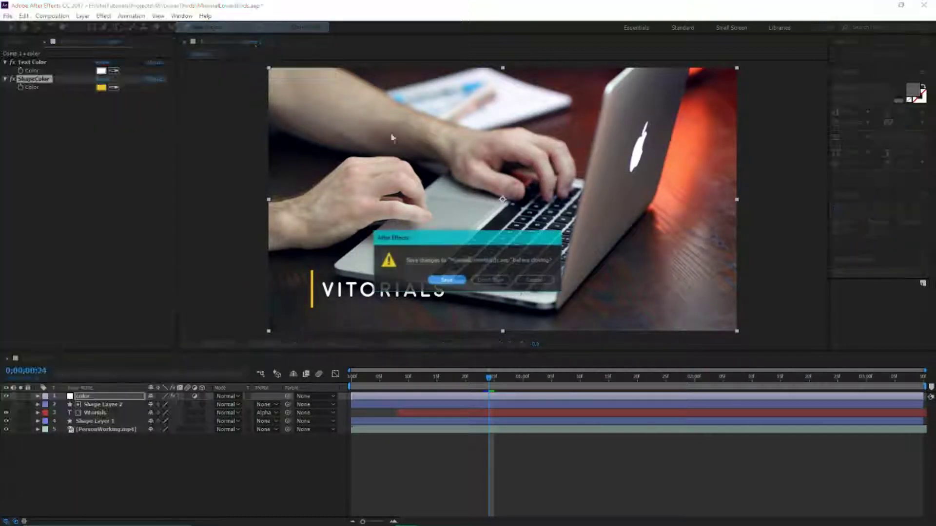
click(492, 281)
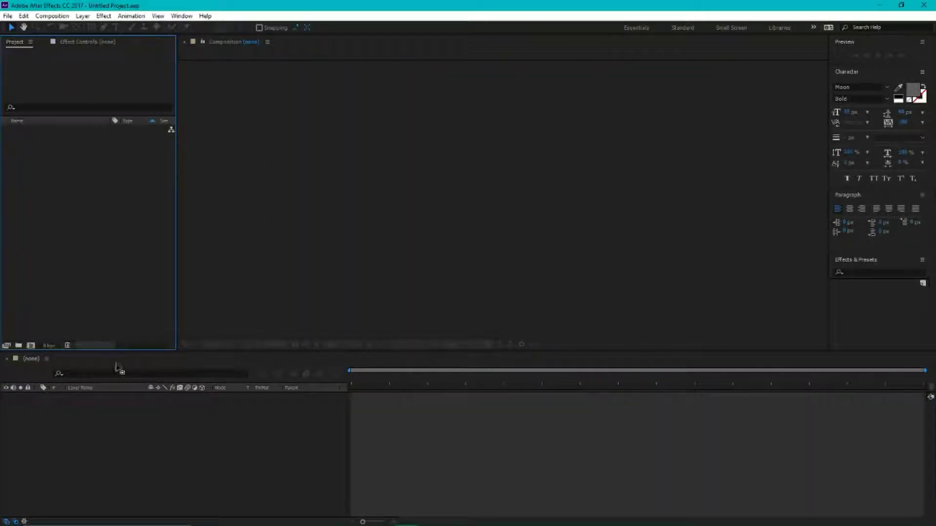
key(ctrl+n)
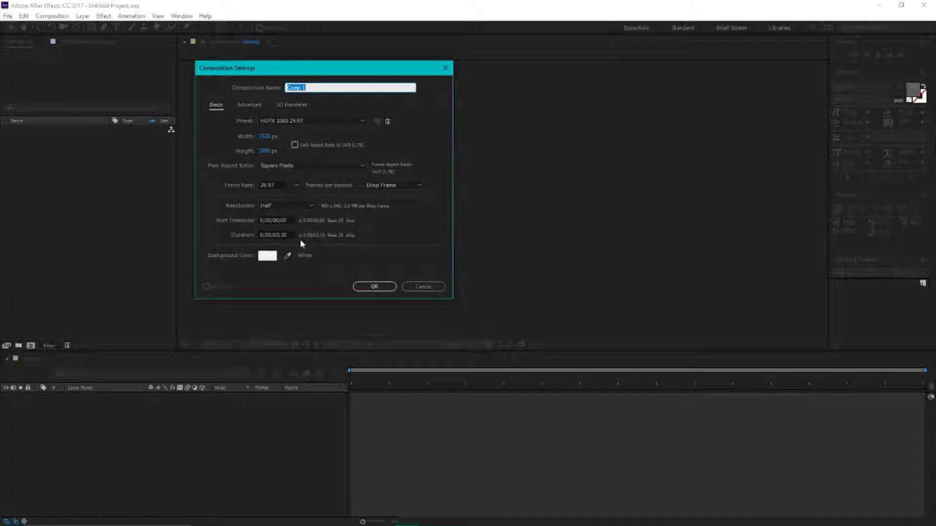
click(373, 287)
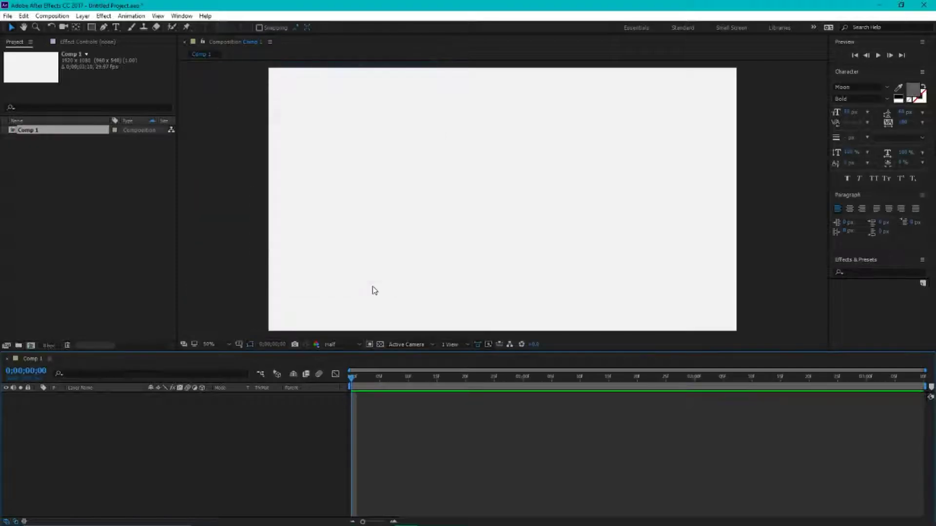
Step: Add a new shape layer and pen-draw a short vertical line near the lower left
right_click(113, 428)
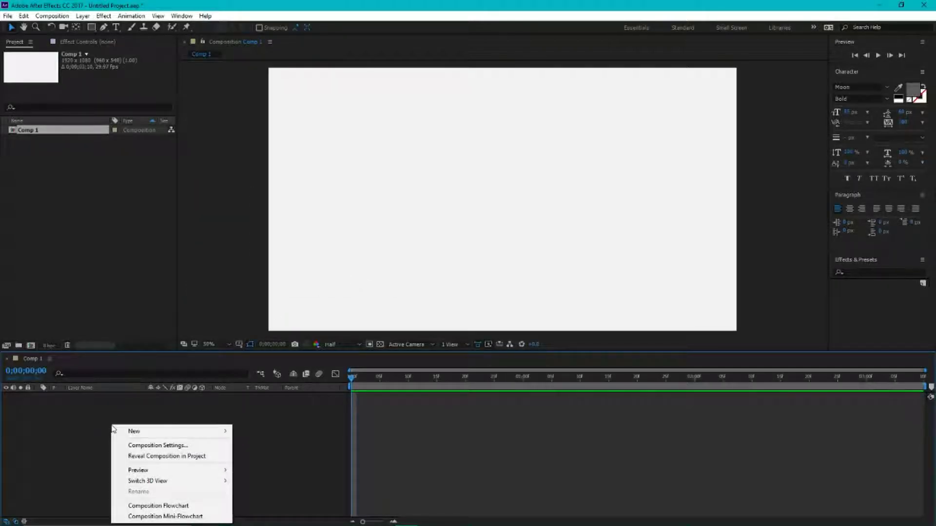
mouse_move(144, 433)
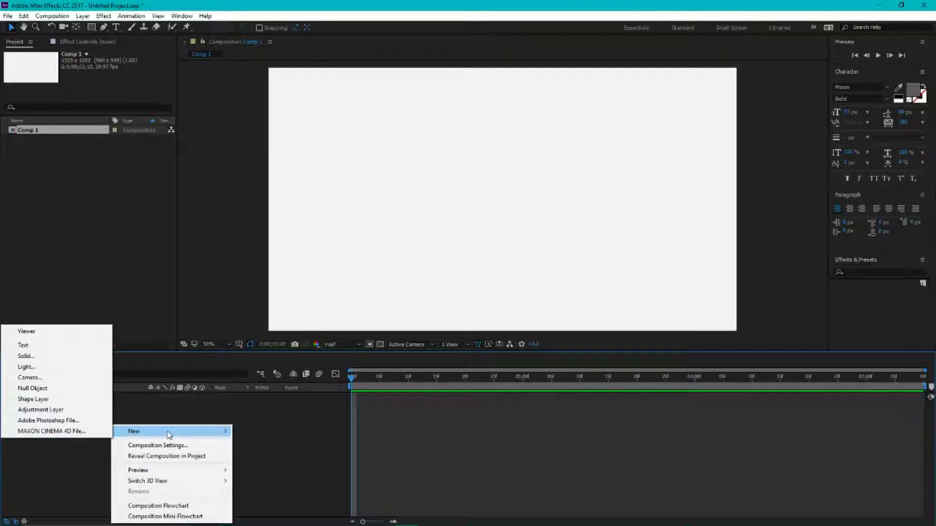
click(59, 399)
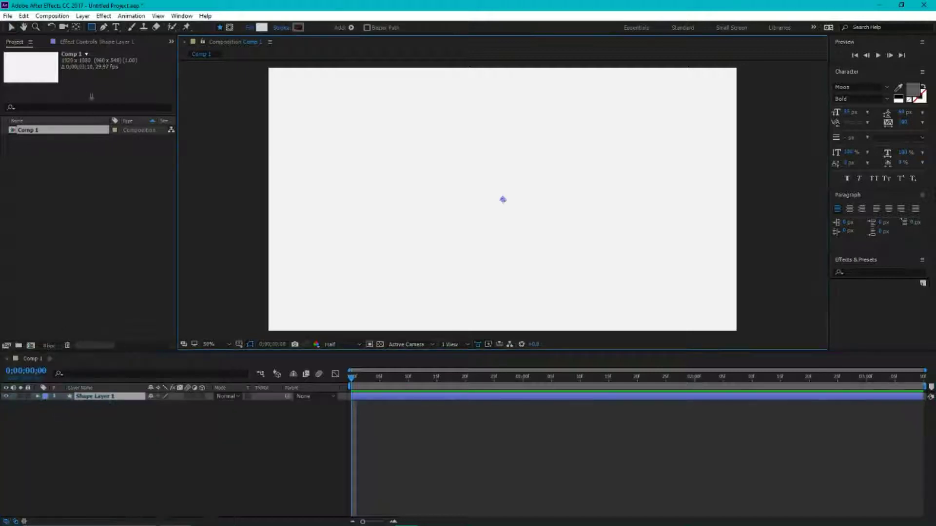
click(103, 28)
drag(105, 31, 125, 34)
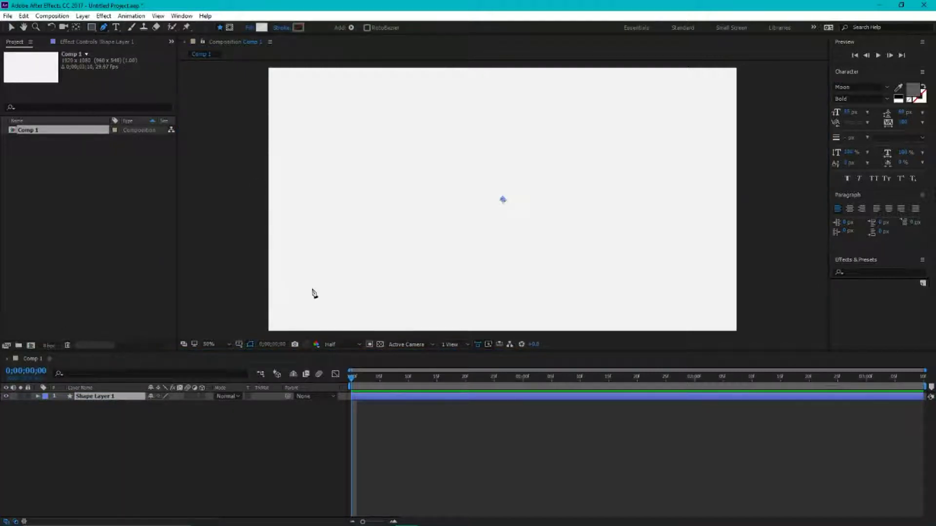
click(314, 281)
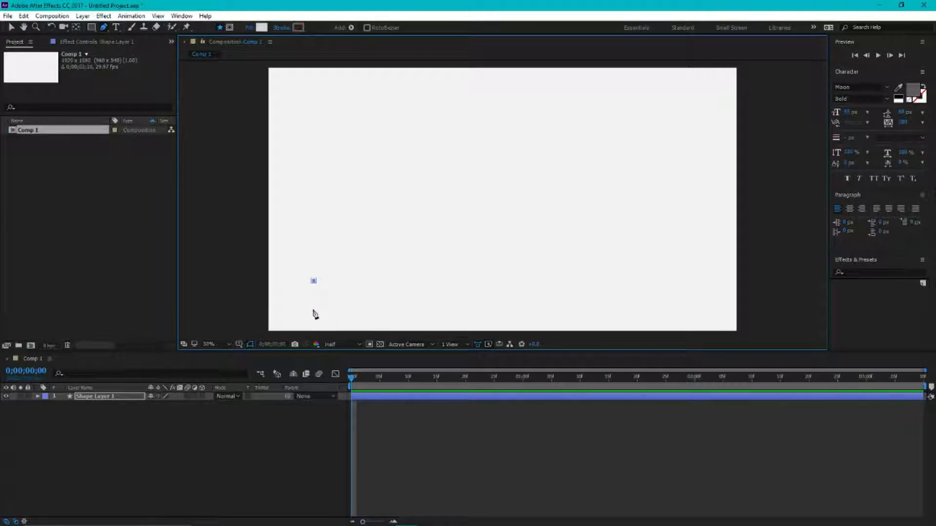
click(313, 309)
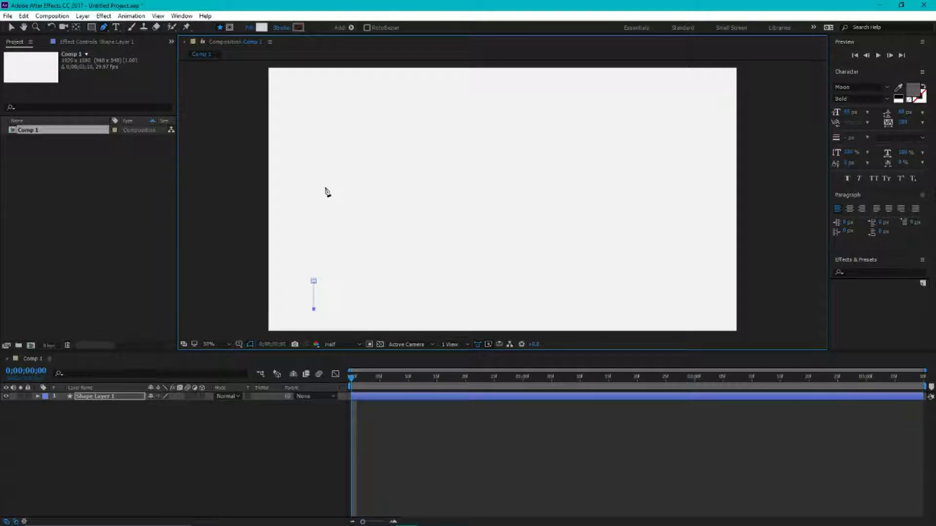
Step: Set the line's fill to None and its stroke to Solid Color
click(250, 28)
click(412, 239)
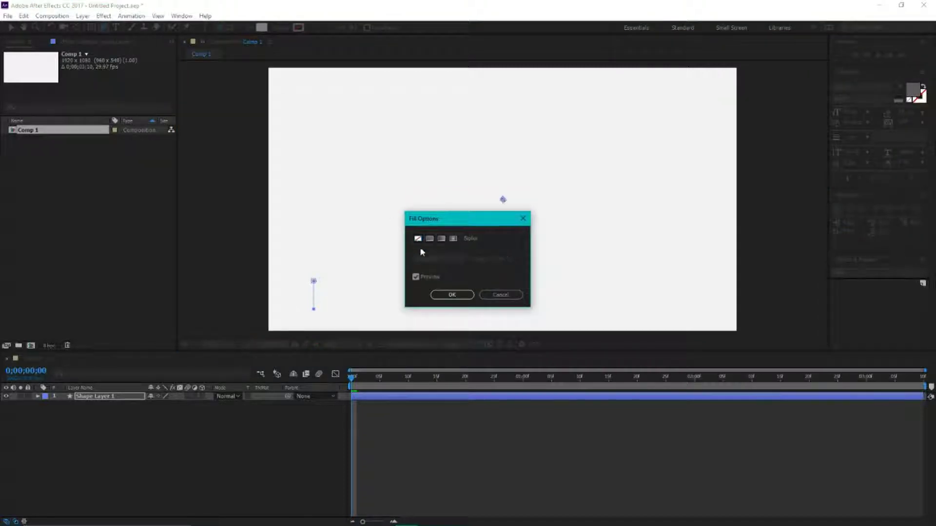
click(446, 295)
click(283, 28)
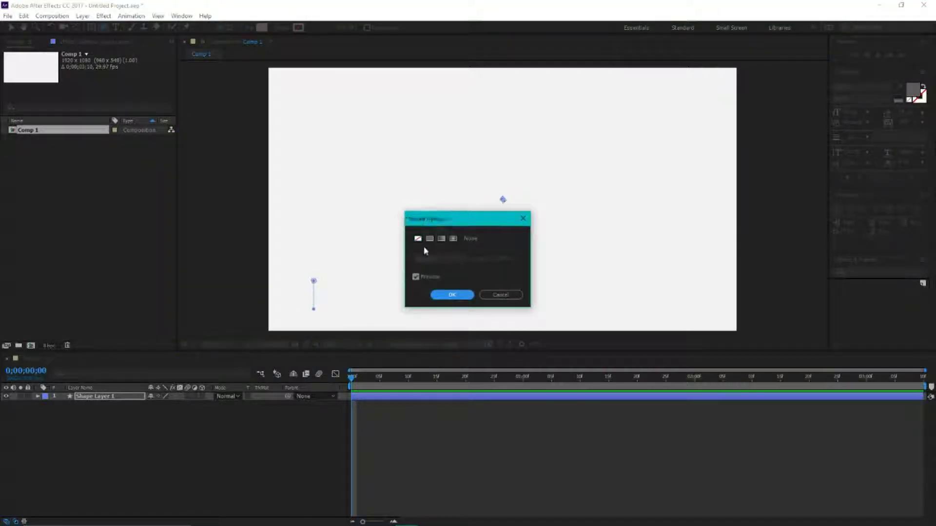
click(430, 239)
click(452, 295)
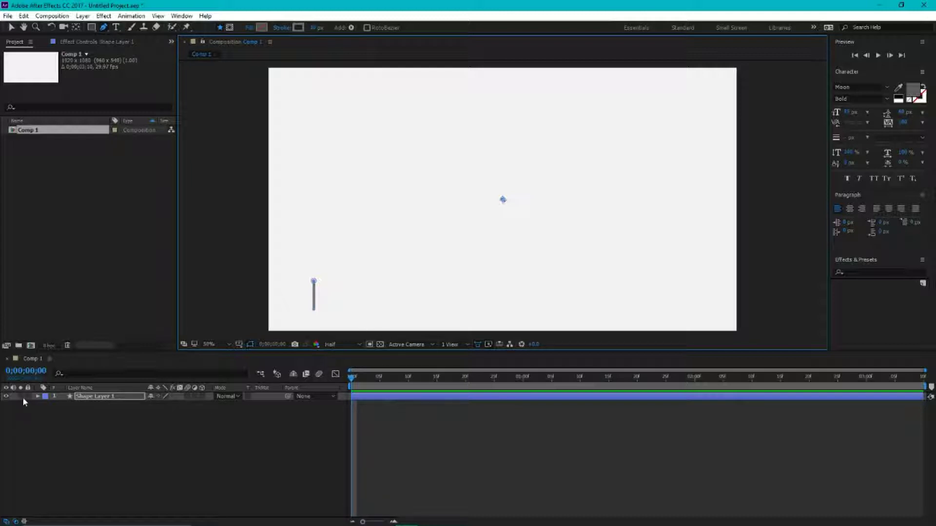
Step: Add Trim Paths to Shape Layer 1's Contents
click(37, 397)
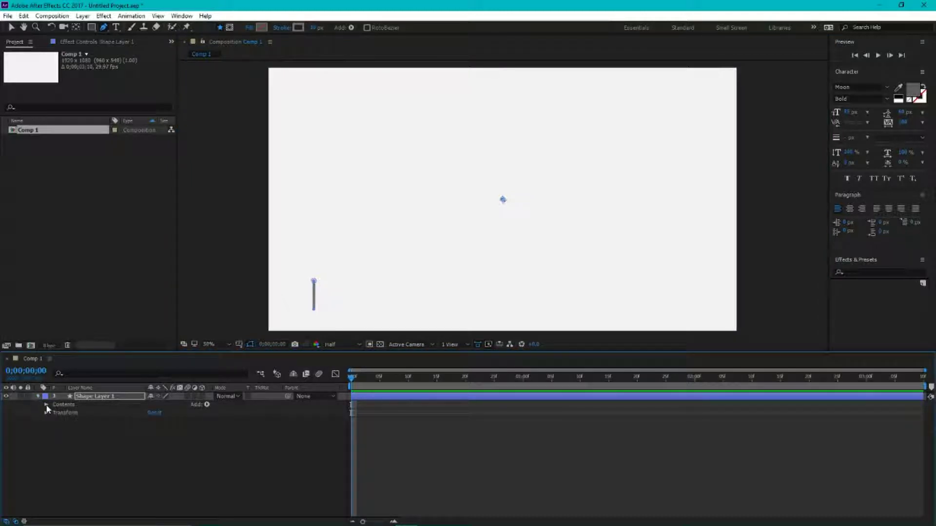
click(63, 405)
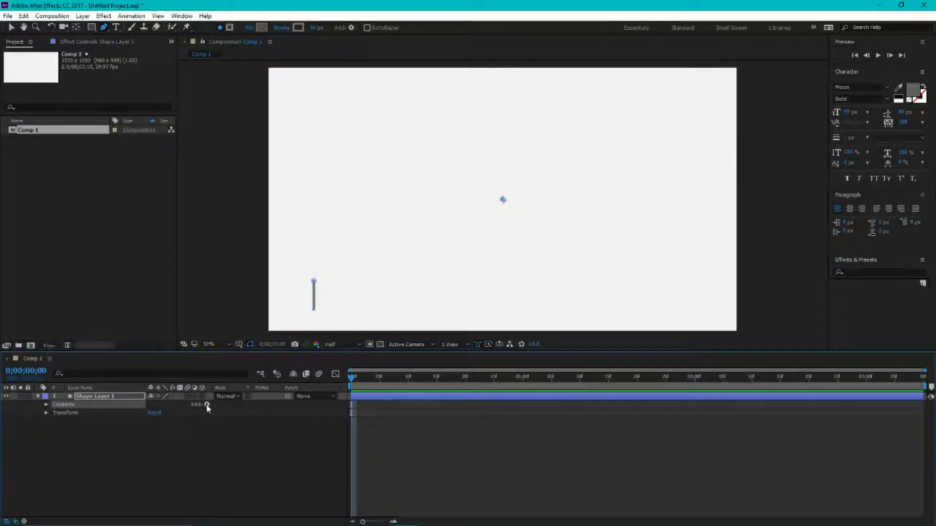
key(super+plus)
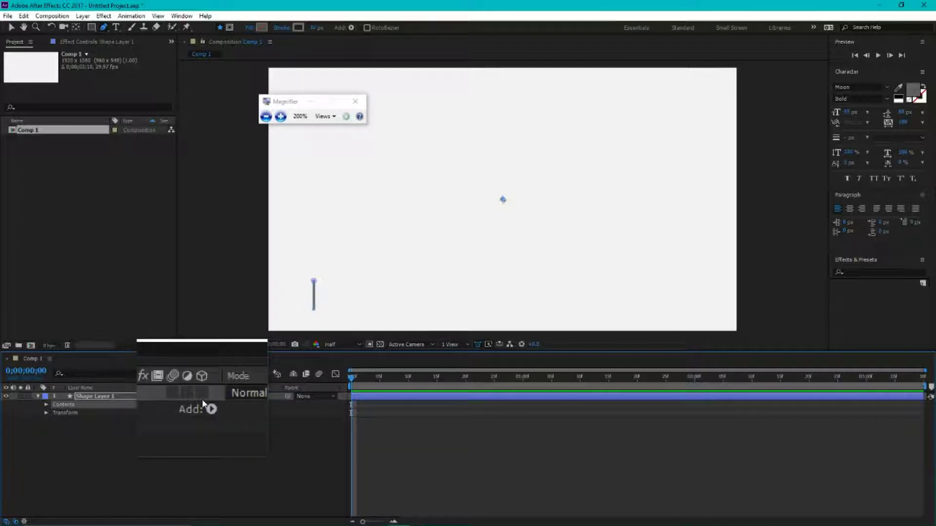
key(super+Escape)
click(207, 405)
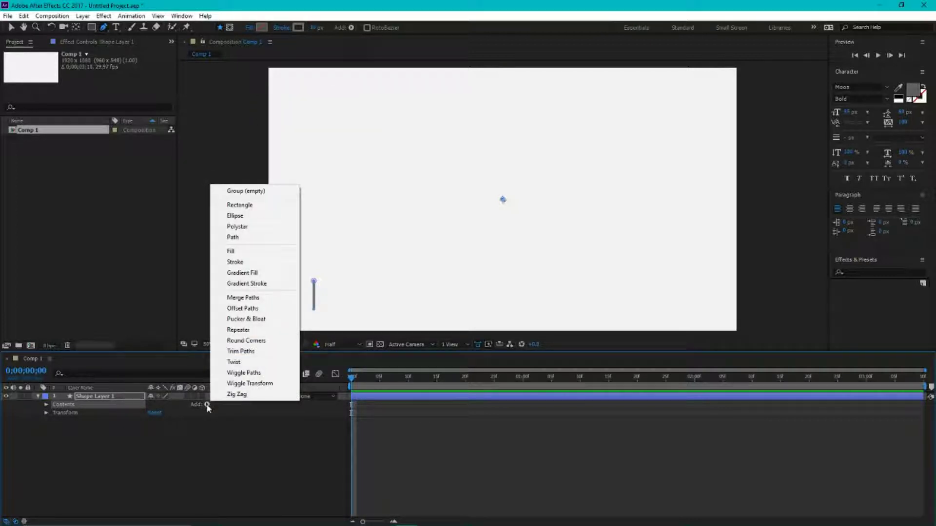
click(254, 351)
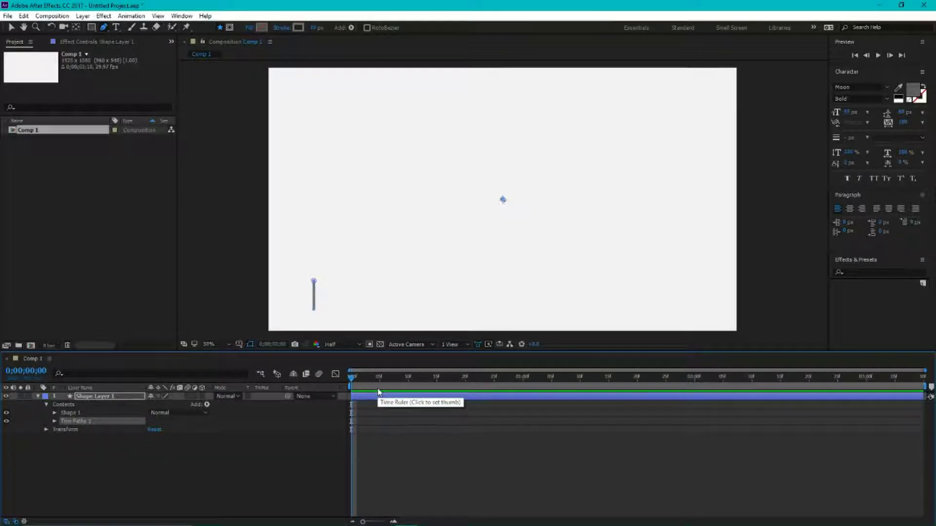
Step: At frame 10, expand Trim Paths 1 and set a Start keyframe at 0%
key(shift+Page_Down)
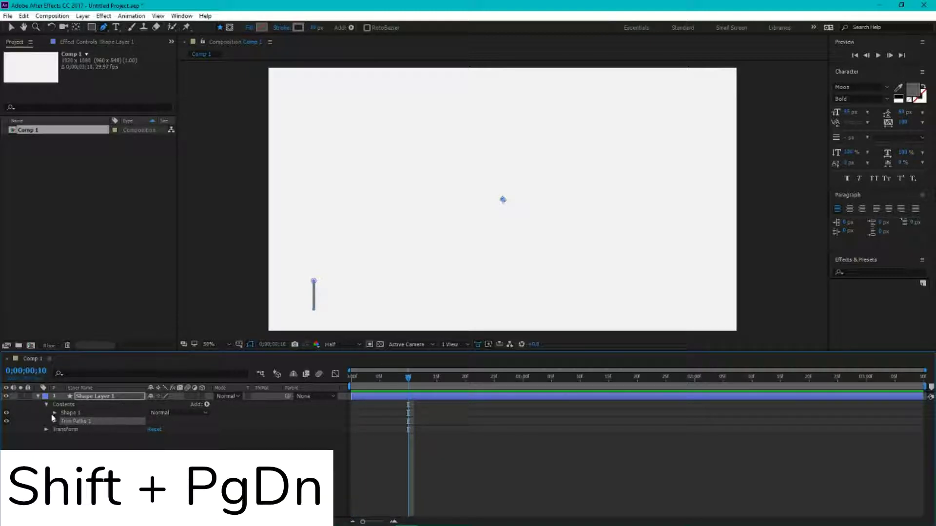
click(54, 414)
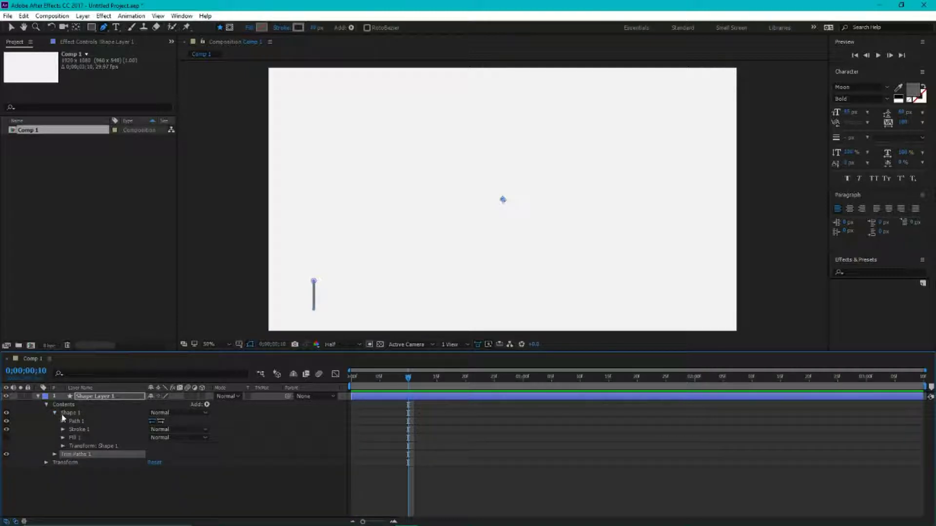
click(54, 413)
click(53, 413)
click(54, 413)
click(55, 421)
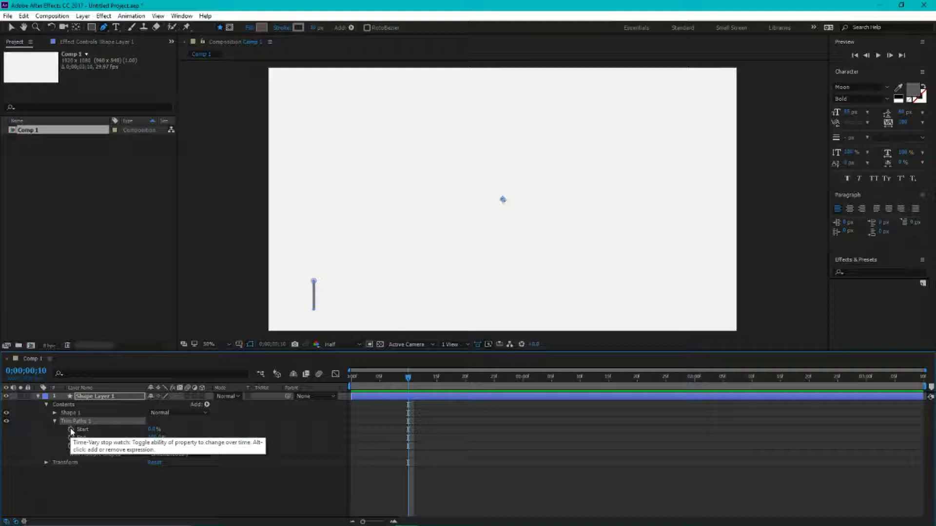
click(71, 430)
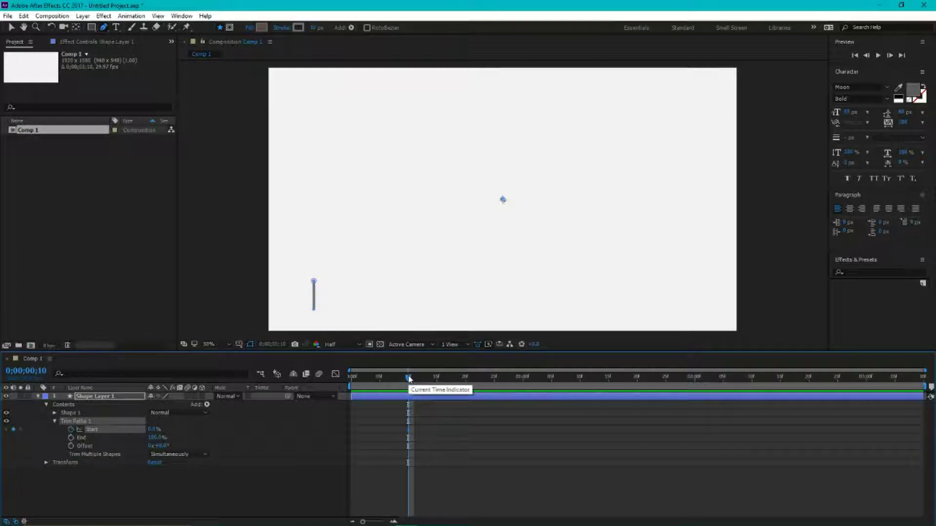
Step: Set Start to 100% at frame 0, preview the draw-on, and Easy Ease both keyframes
drag(408, 380, 287, 398)
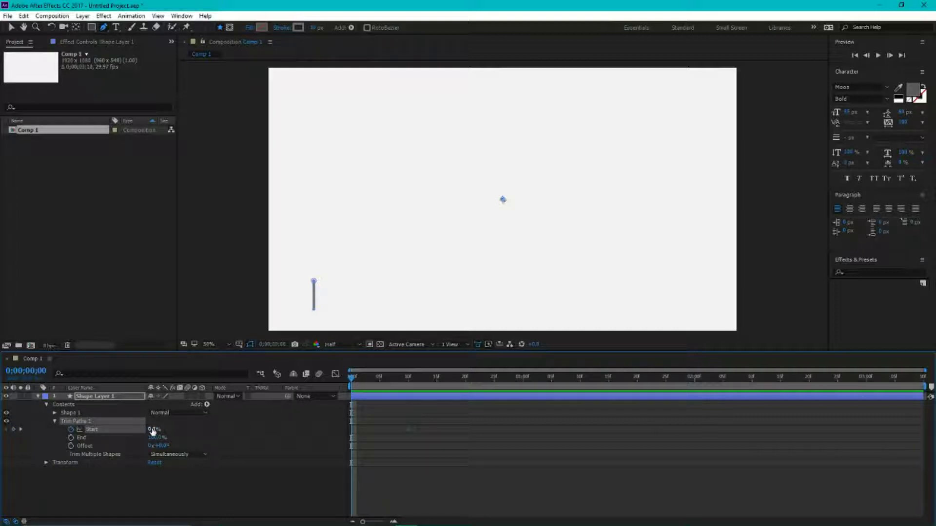
drag(153, 432, 235, 427)
mouse_move(351, 382)
mouse_down()
mouse_move(523, 383)
mouse_move(309, 396)
mouse_up()
key(space)
key(space)
drag(436, 414, 338, 452)
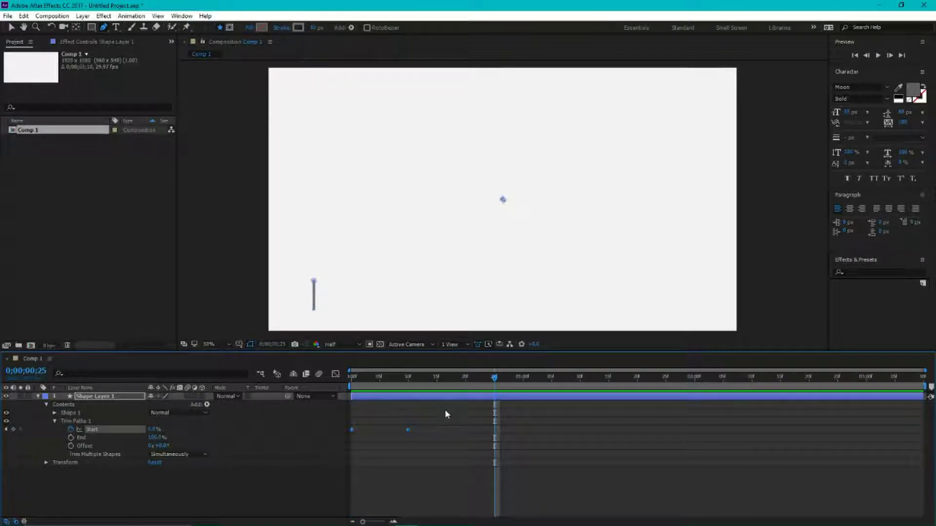
key(F9)
key(super+plus)
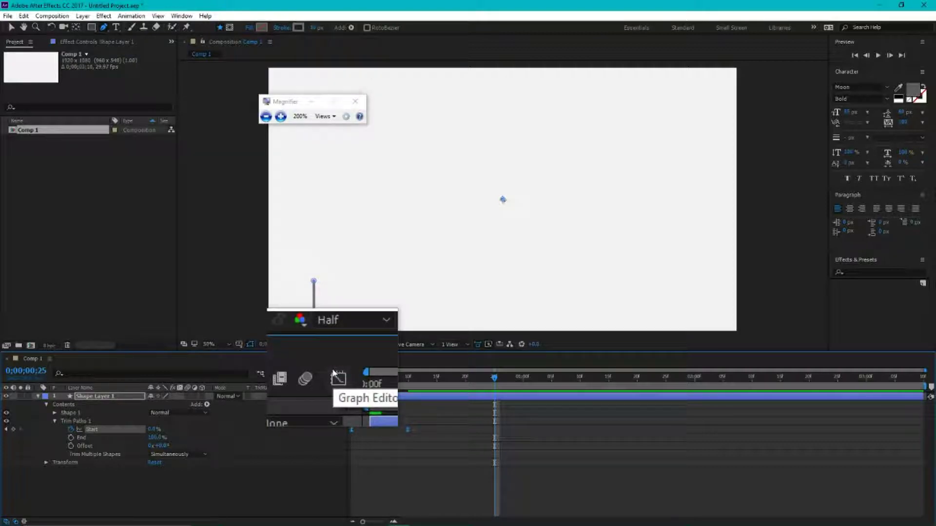
Step: In the Graph Editor, lengthen the last Start keyframe's influence so the reveal decelerates, then preview
click(336, 375)
key(super+Escape)
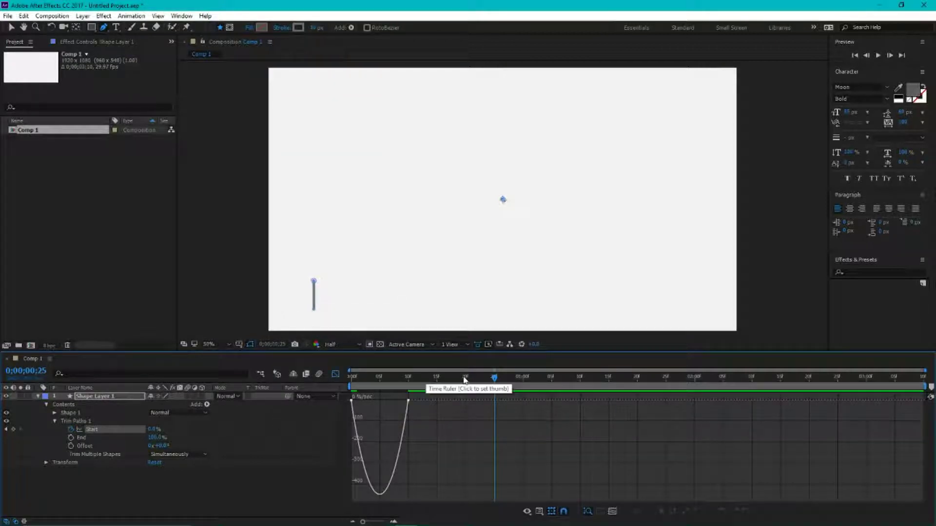
drag(926, 371, 759, 371)
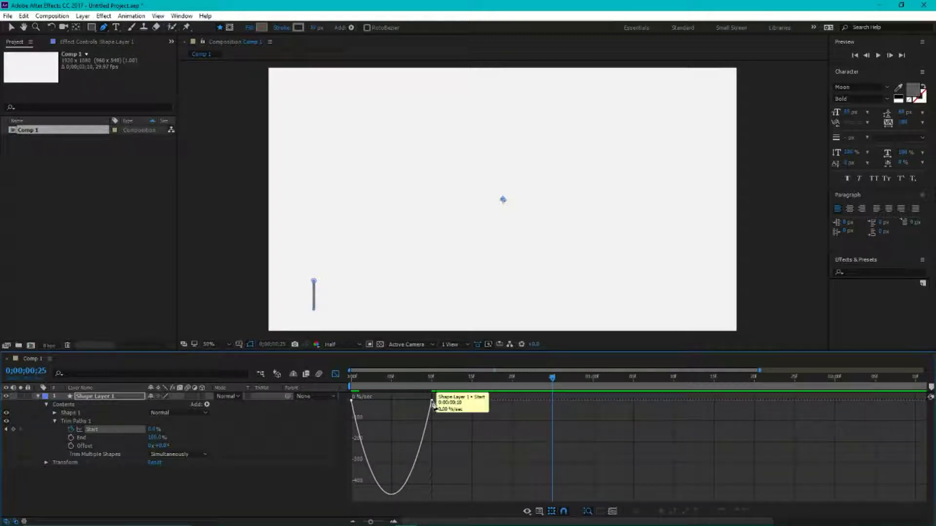
key(v)
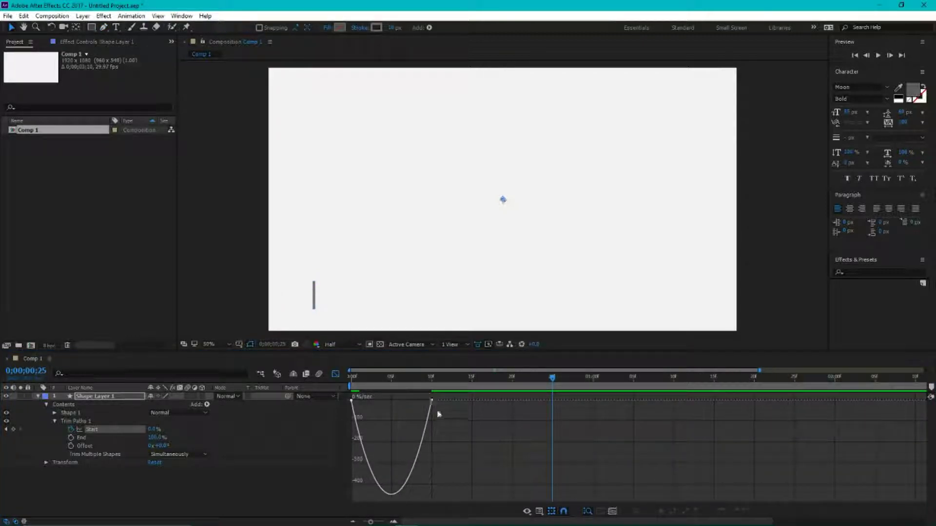
click(432, 402)
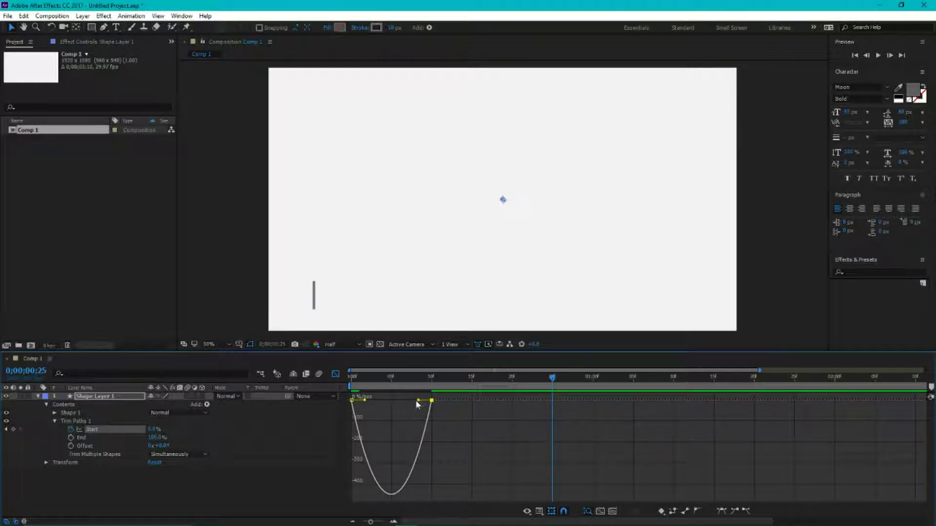
drag(418, 401, 361, 400)
key(space)
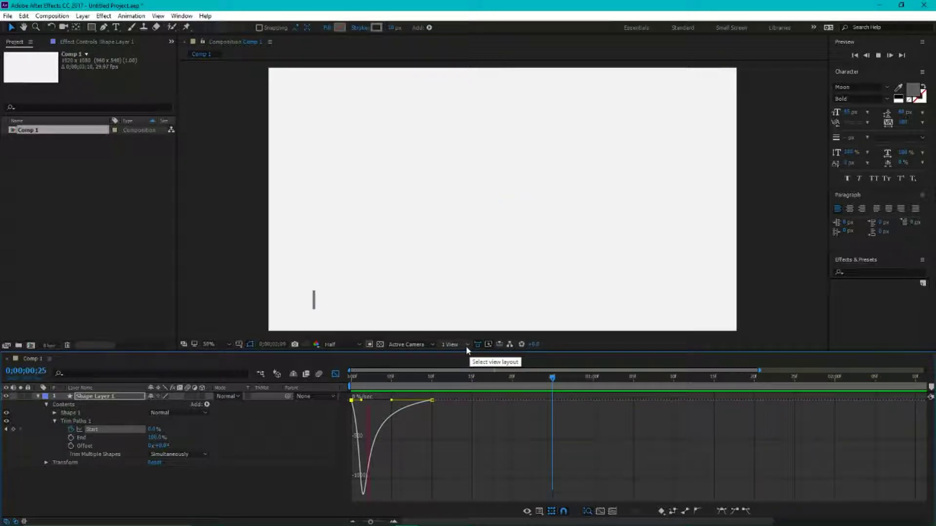
key(space)
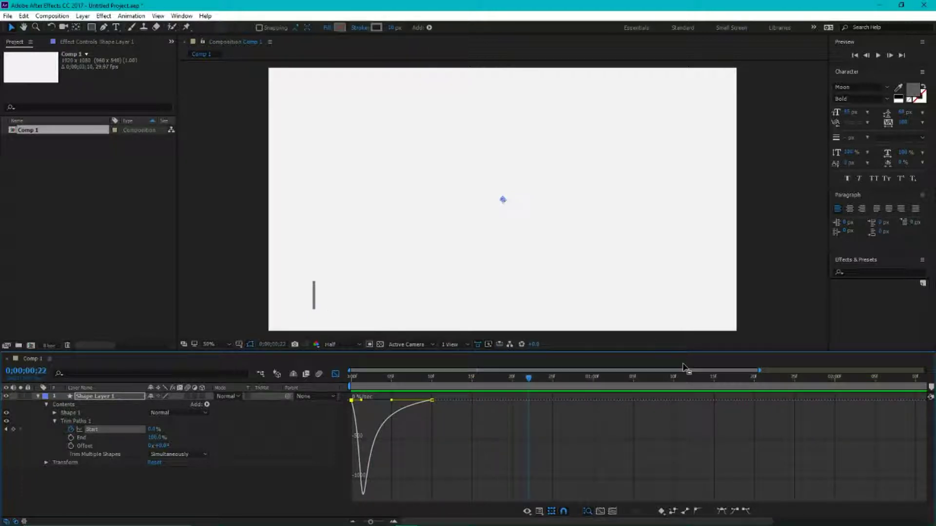
Step: Leave the Graph Editor and add a new text layer reading 'Vitorials'
click(336, 374)
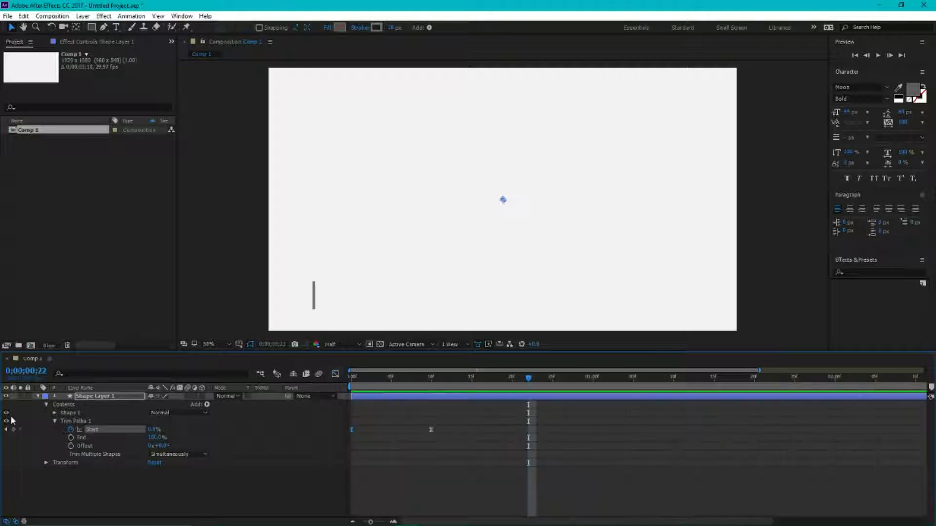
click(38, 397)
right_click(92, 422)
mouse_move(123, 432)
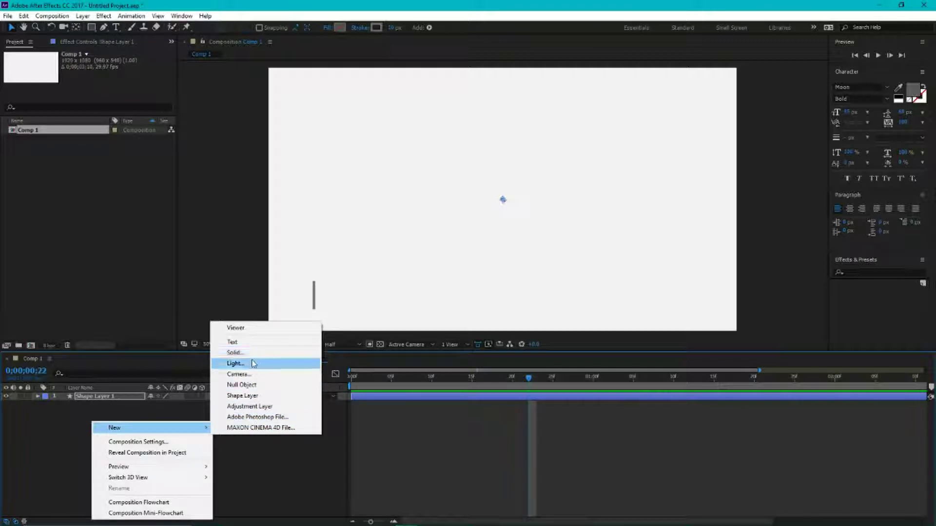
click(255, 342)
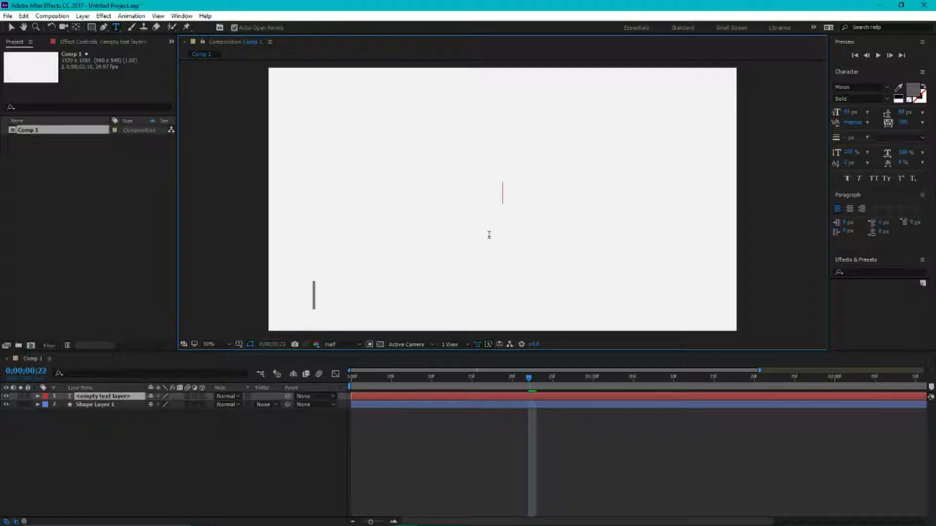
text(Vitorials)
click(11, 27)
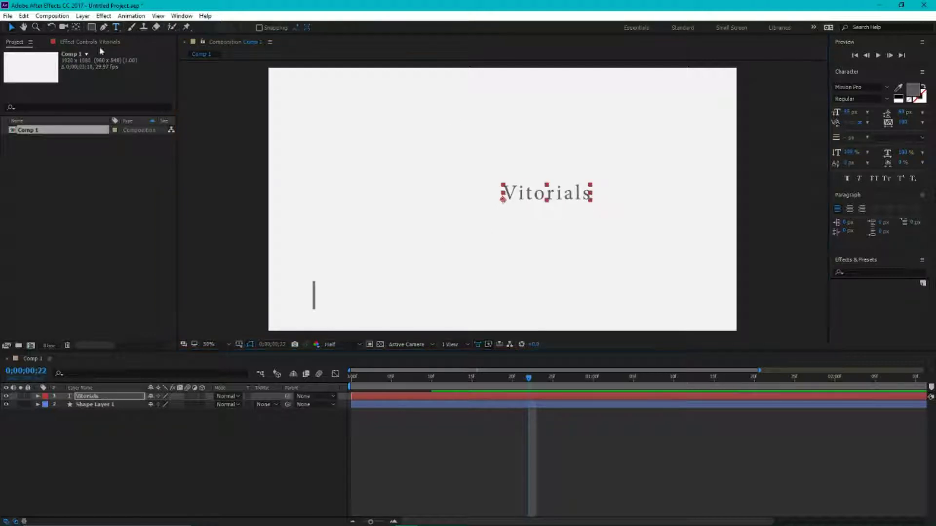
Step: Set the text to Moon Bold and move it beside the vertical line
click(867, 87)
text(amoon)
key(Return)
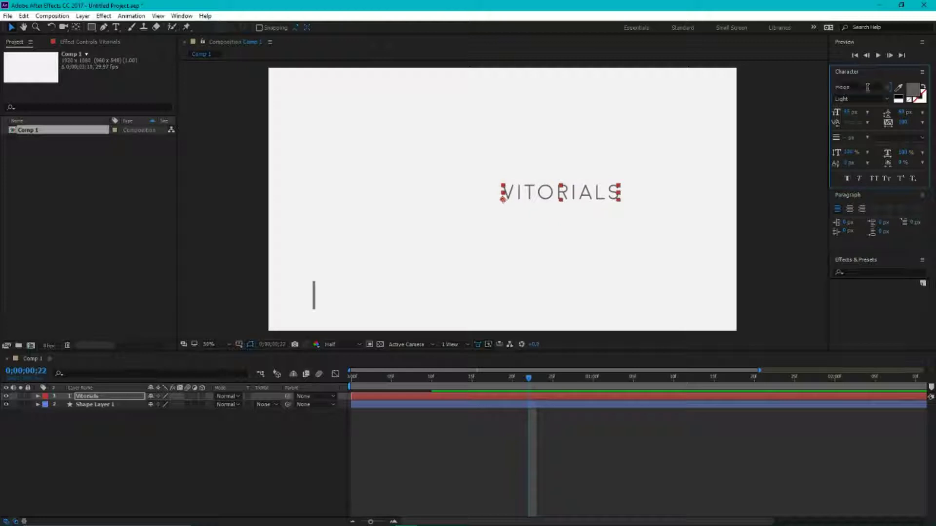
click(859, 98)
click(861, 122)
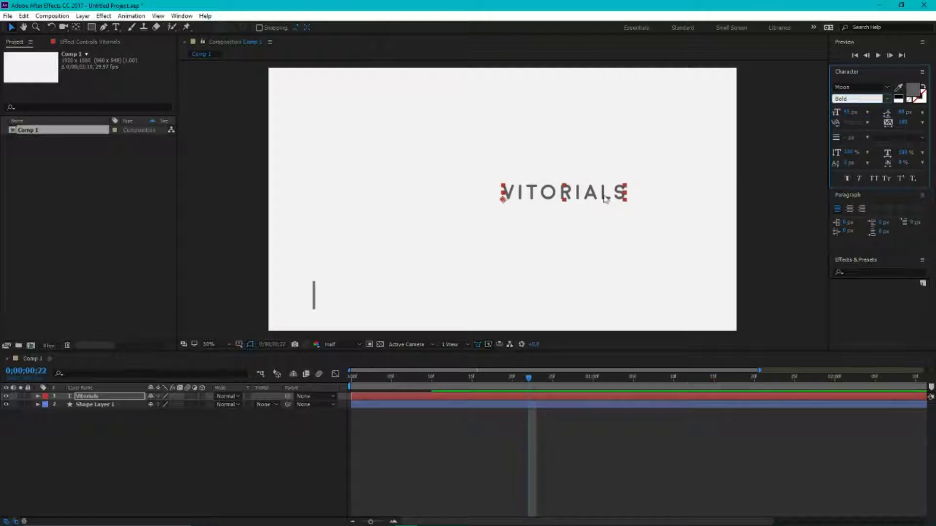
drag(578, 208, 424, 301)
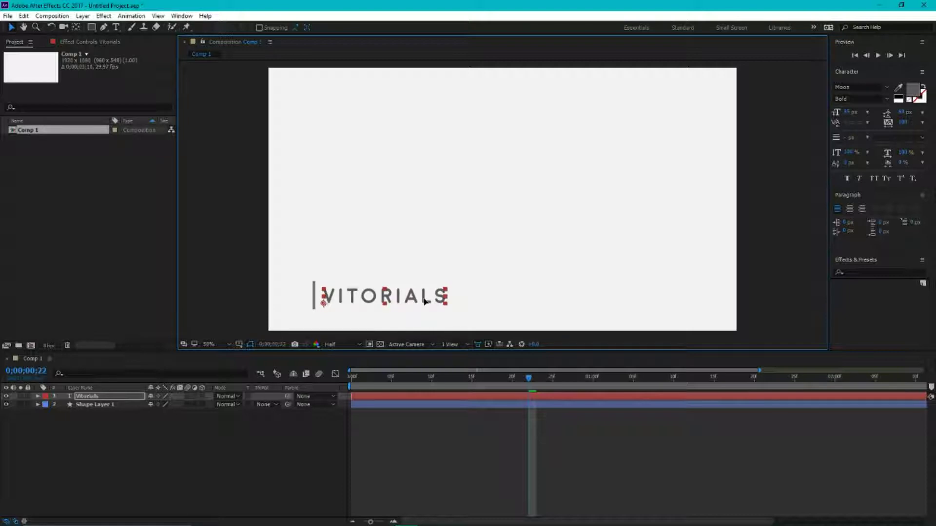
click(86, 398)
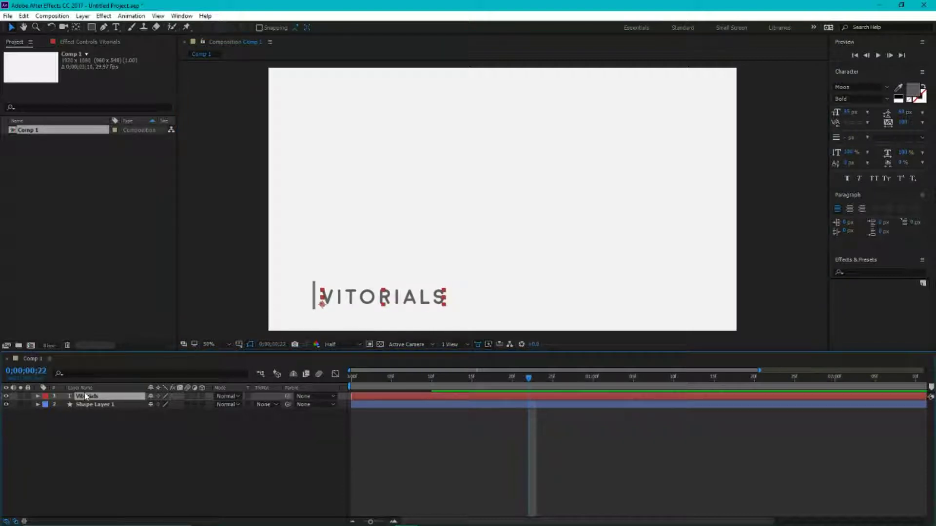
Step: Keyframe Position at frame 10, then move the text off the left edge at frame 0
key(p)
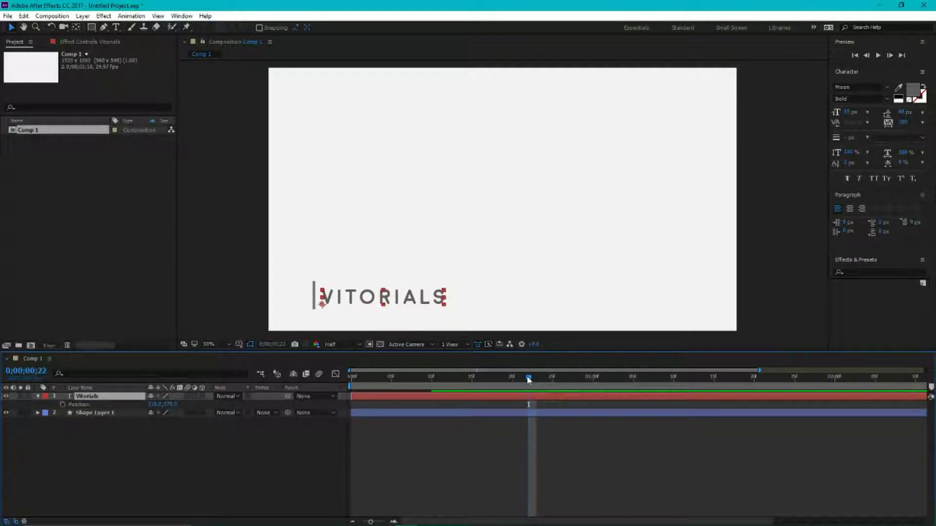
drag(529, 378, 432, 385)
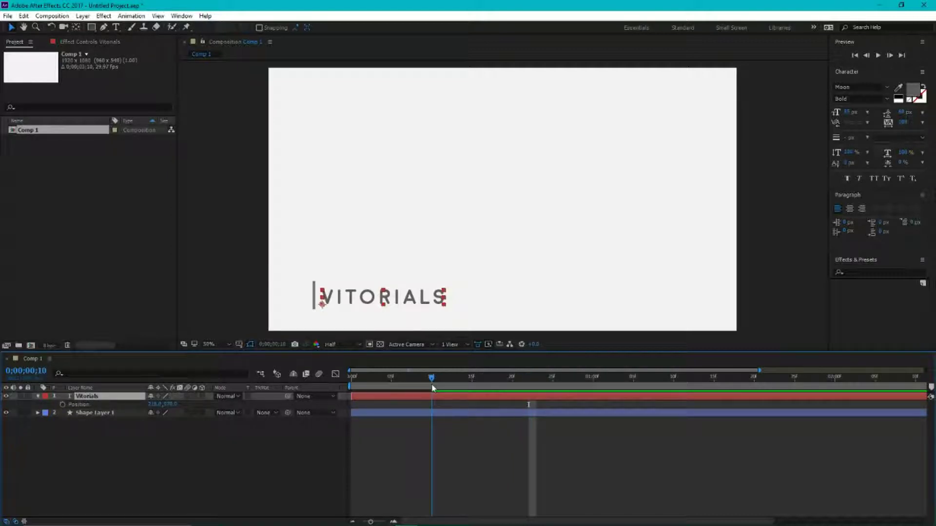
click(63, 405)
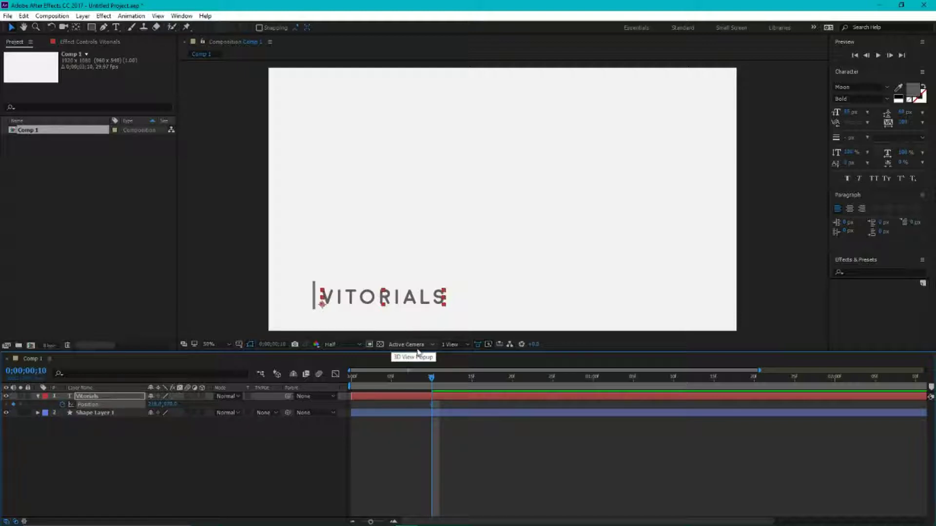
drag(433, 377, 331, 387)
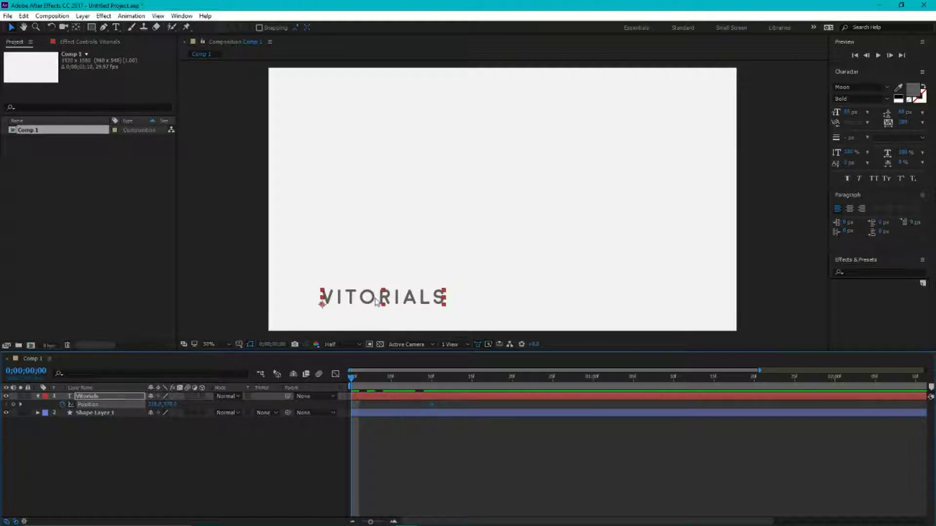
drag(375, 302, 210, 302)
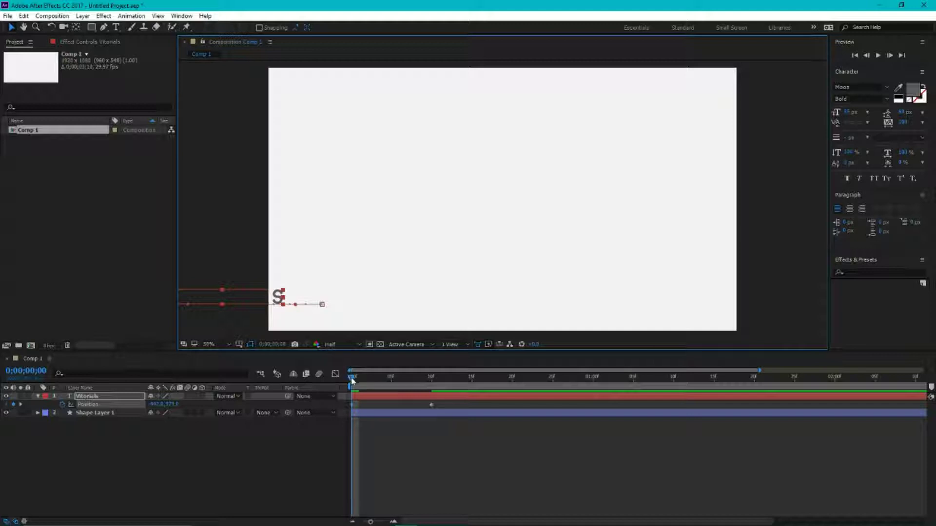
key(space)
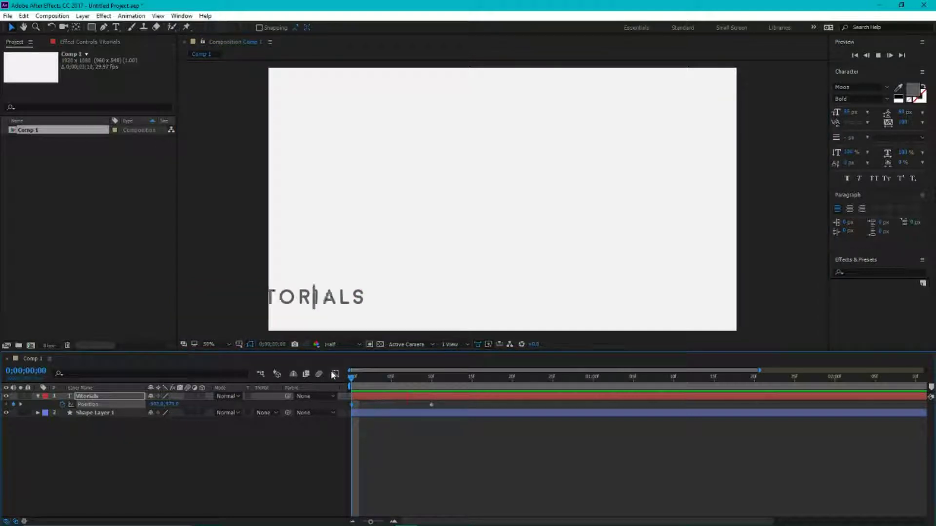
Step: Shift the Vitorials layer to start at frame 10 and Easy Ease both Position keyframes
key(space)
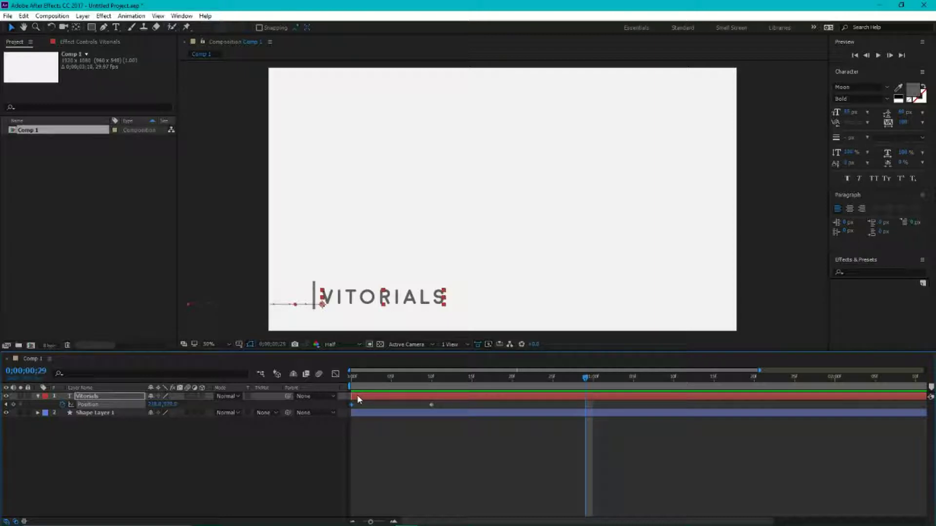
drag(358, 400, 437, 399)
drag(584, 378, 337, 383)
click(658, 378)
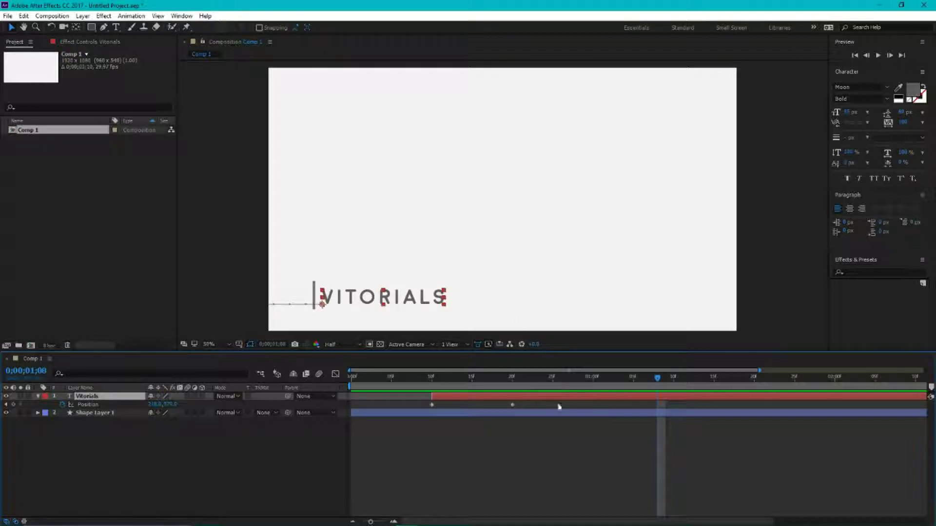
drag(409, 435, 539, 398)
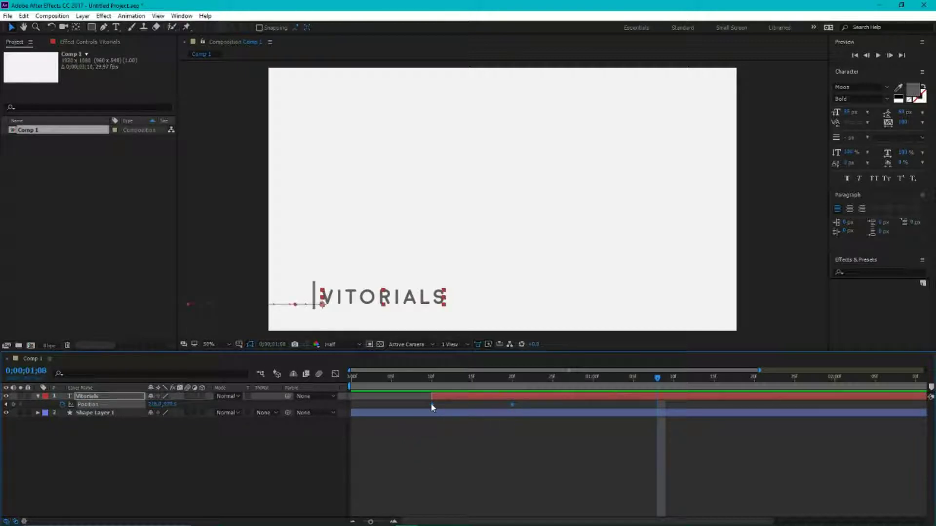
key(F9)
Step: Drag the second Position keyframe's influence handle left in the Graph Editor, then preview from the start
click(336, 374)
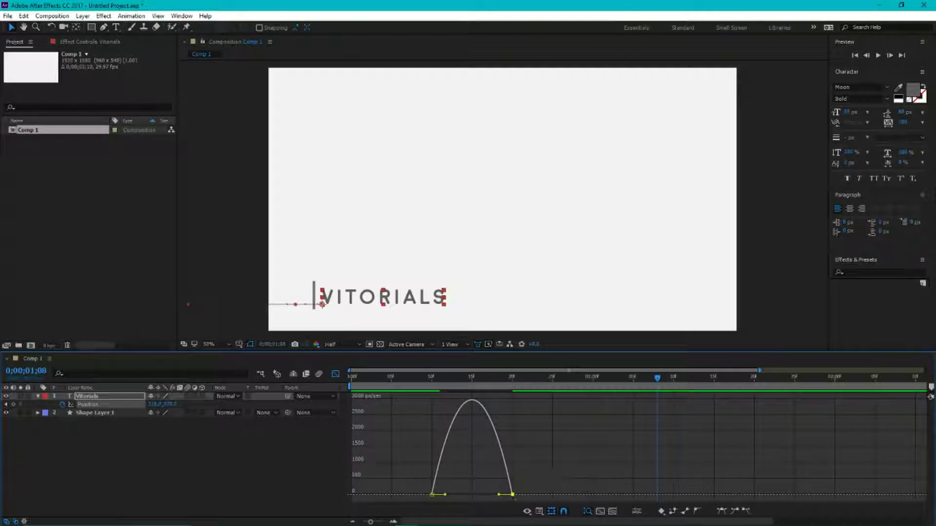
drag(500, 495, 458, 495)
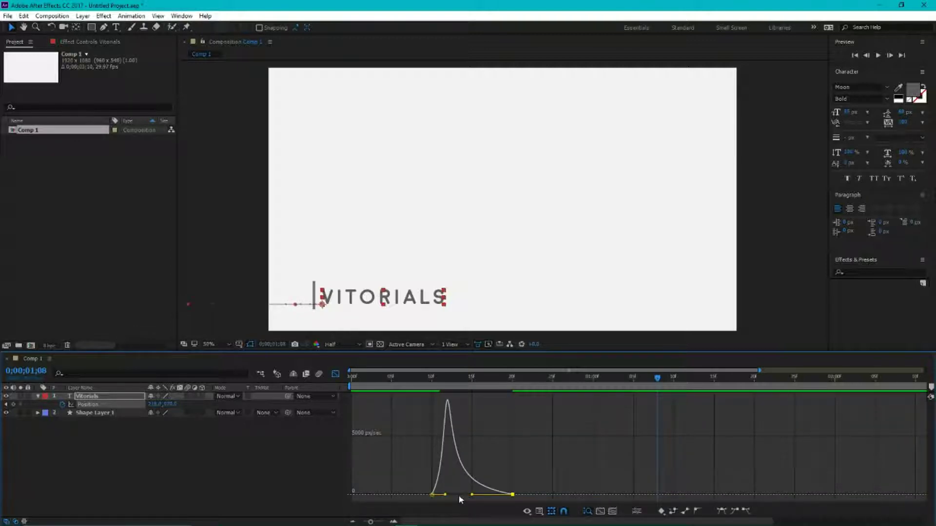
drag(657, 378, 291, 383)
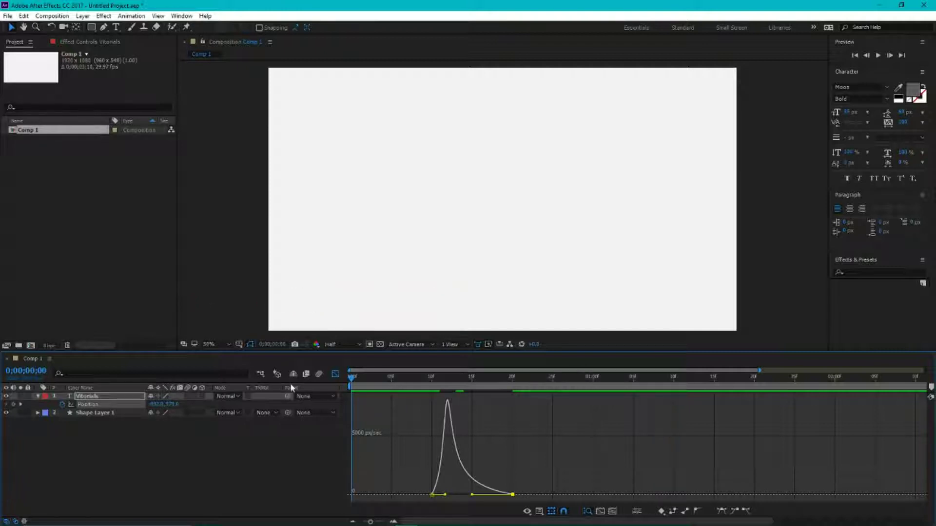
key(space)
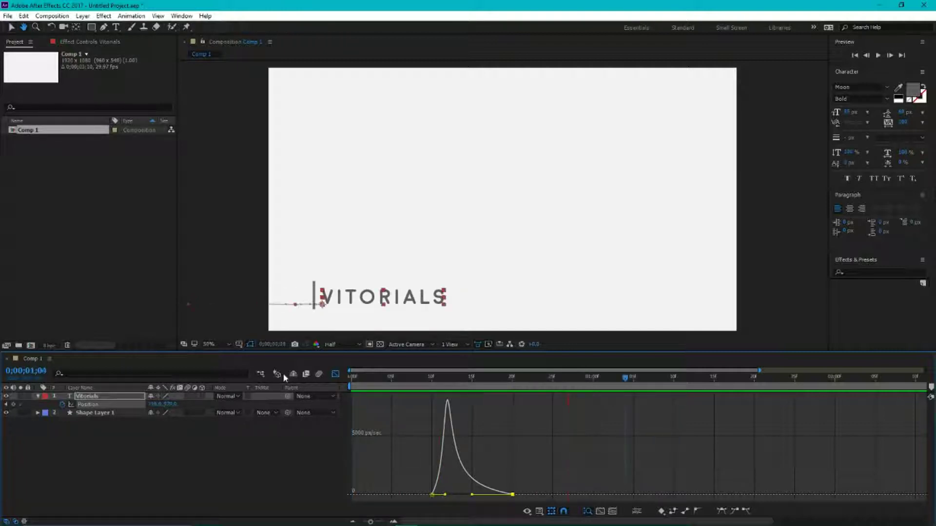
click(37, 396)
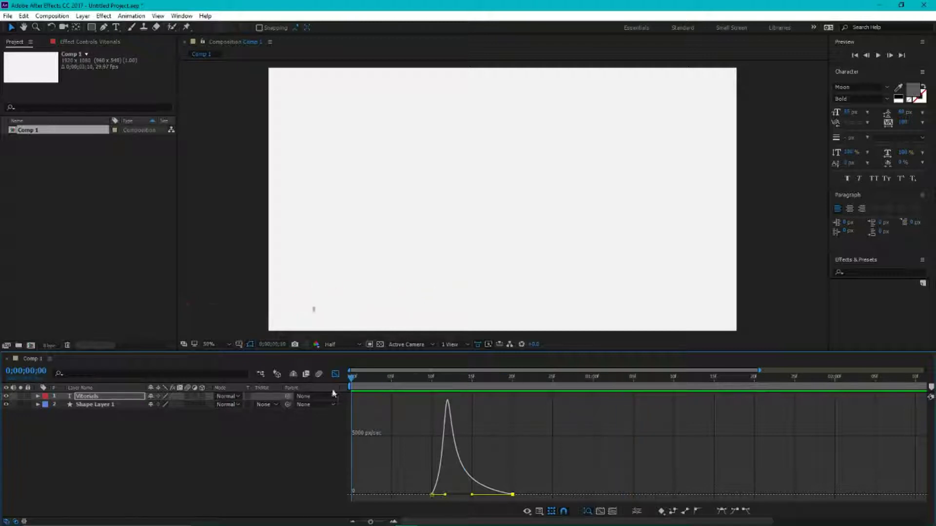
key(space)
Step: Add a new shape layer rectangle with no stroke and a grey fill
right_click(157, 424)
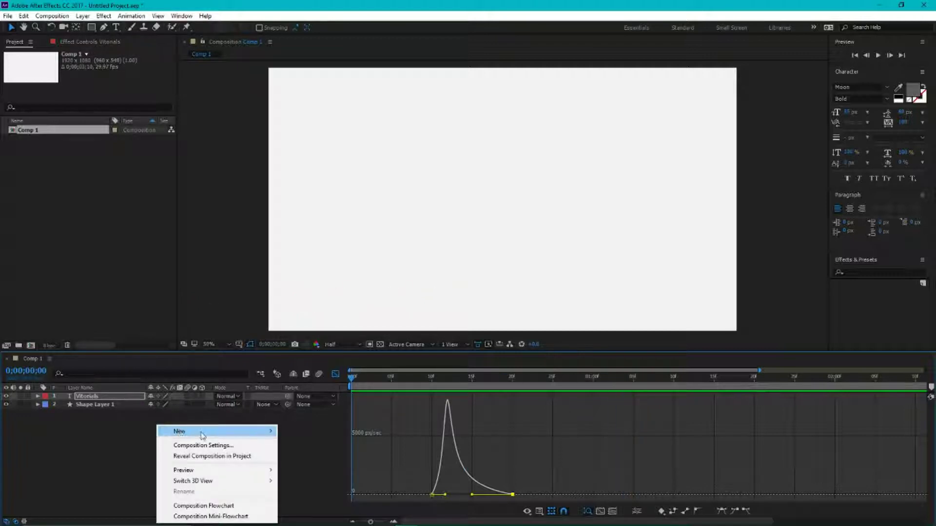
mouse_move(203, 435)
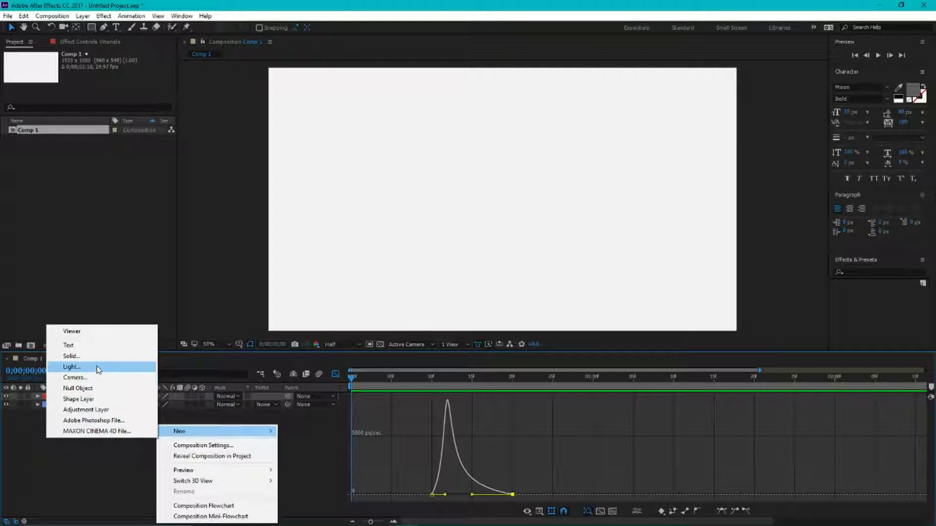
click(97, 401)
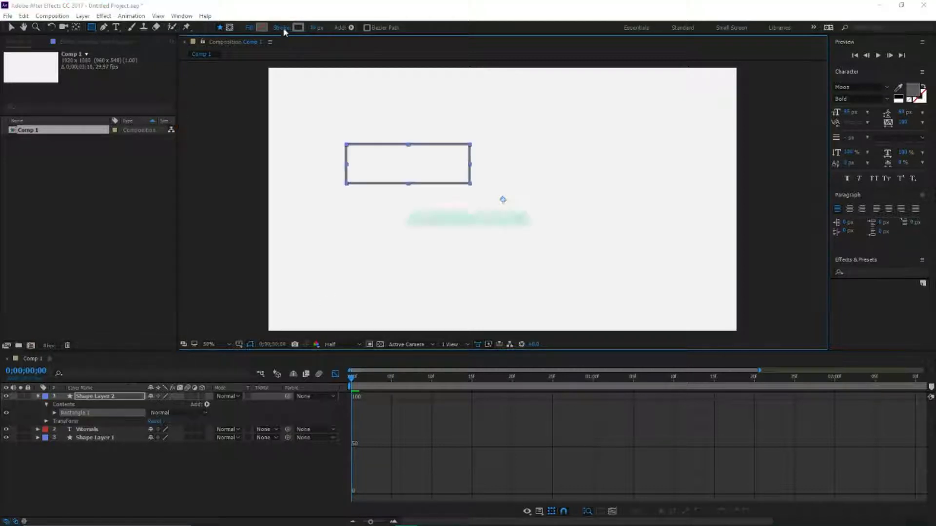
click(281, 28)
click(417, 239)
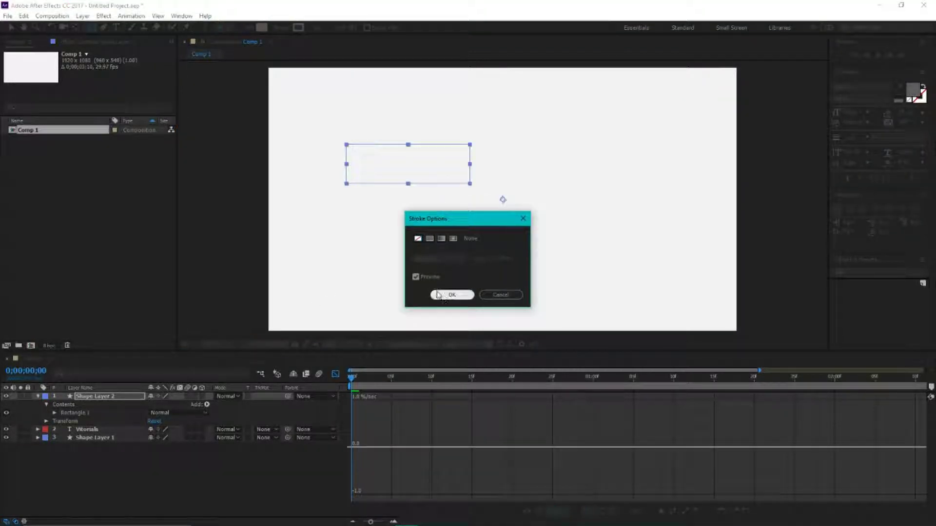
click(452, 295)
click(262, 27)
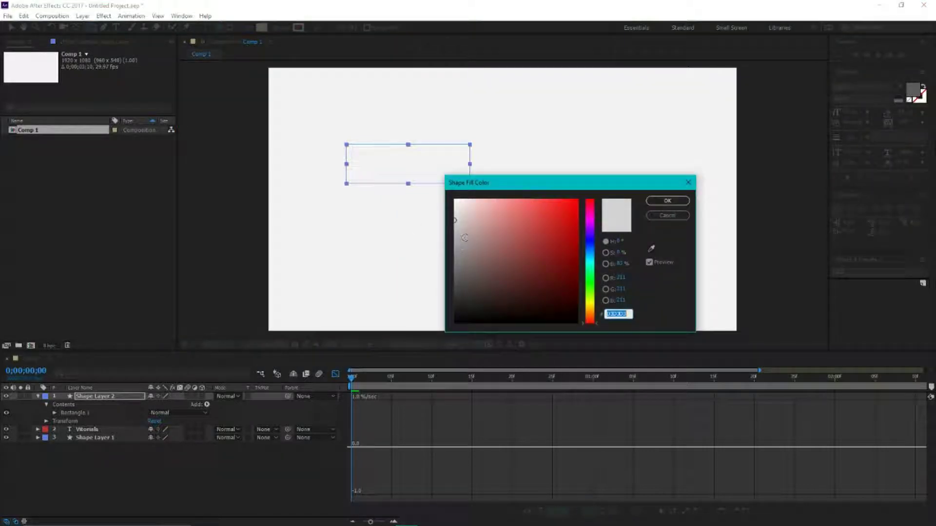
click(464, 238)
click(668, 200)
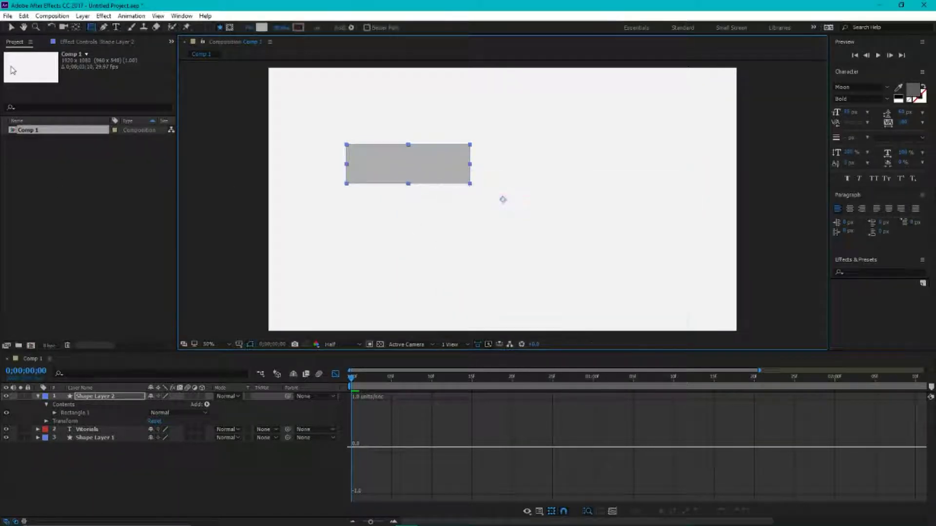
Step: Center the rectangle's anchor point, then move and widen it over the VITORIALS text
click(11, 27)
key(ctrl+alt+Home)
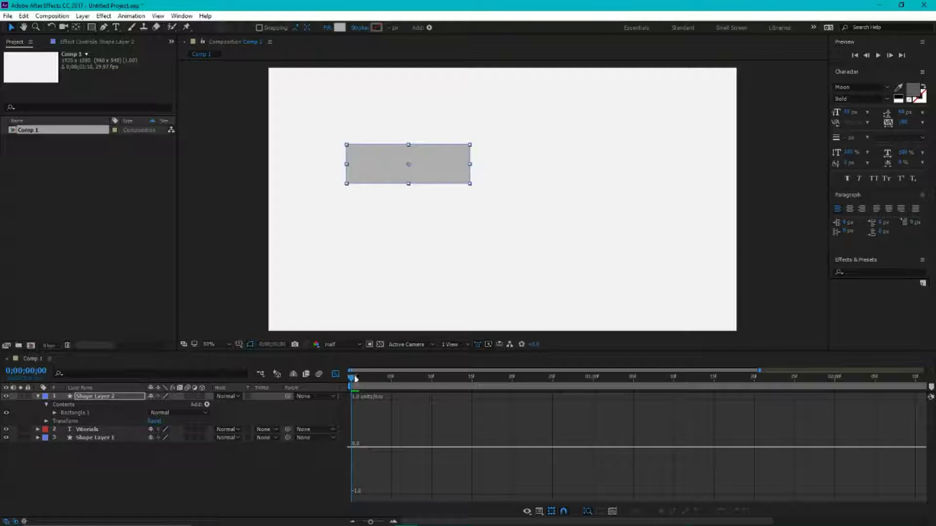
drag(352, 377, 520, 379)
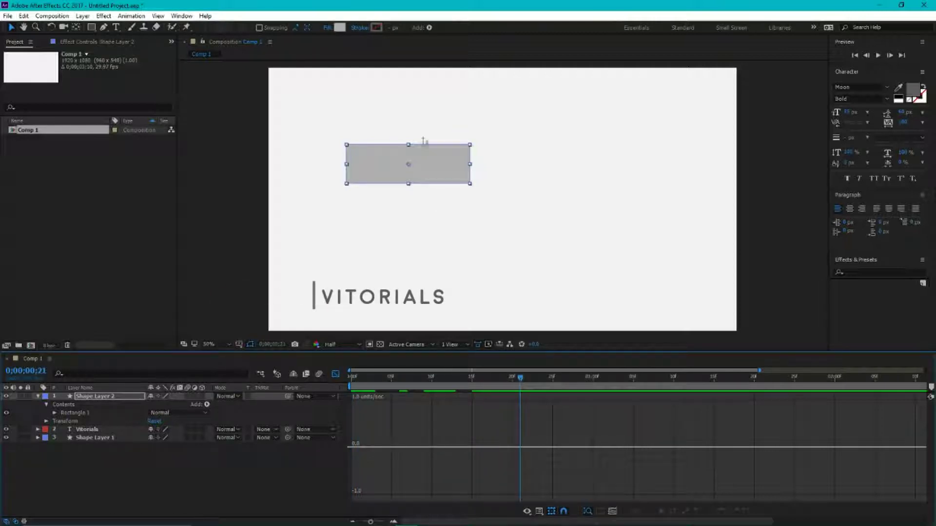
drag(393, 170, 366, 300)
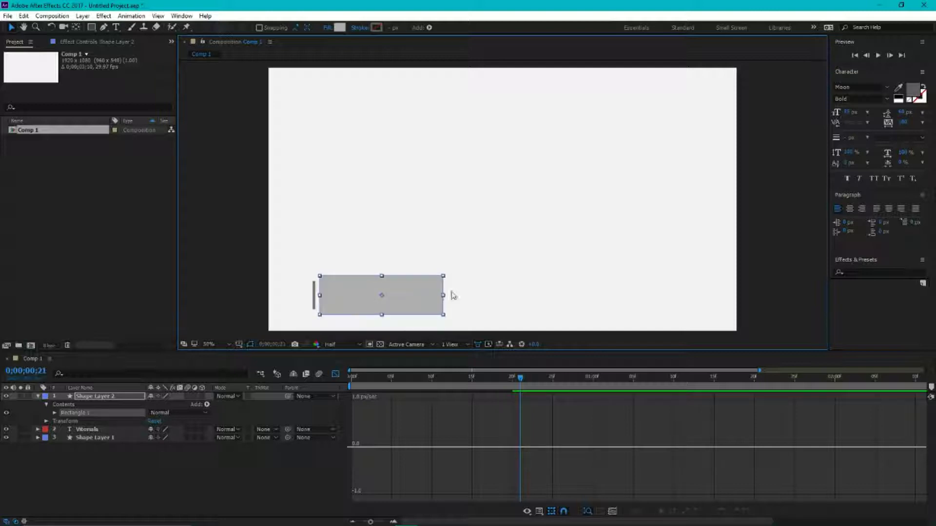
drag(443, 295, 420, 295)
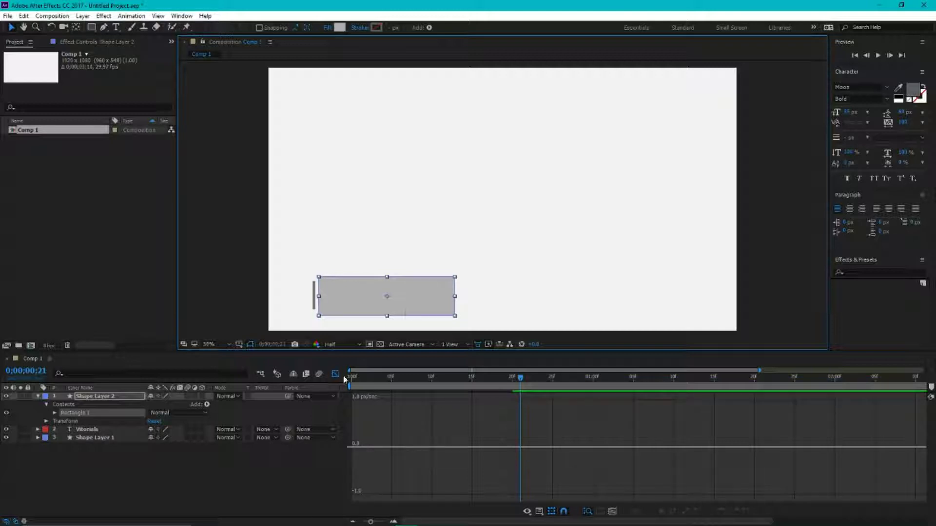
click(37, 396)
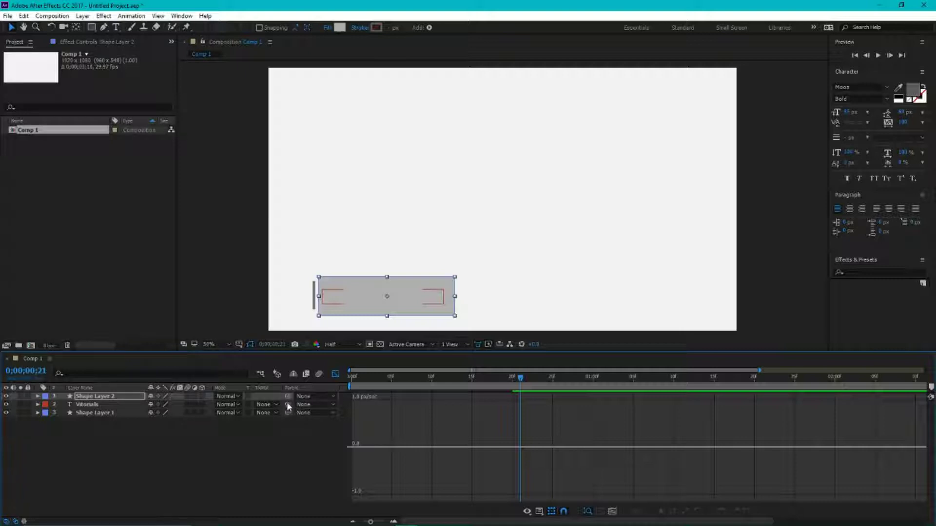
Step: Set the Vitorials layer's Track Matte to Alpha Matte 'Shape Layer 2'
click(269, 406)
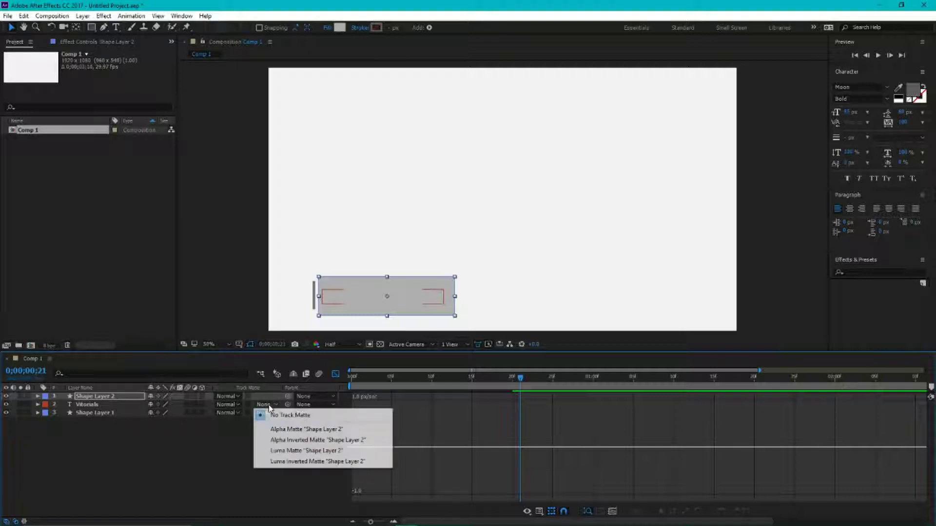
click(279, 431)
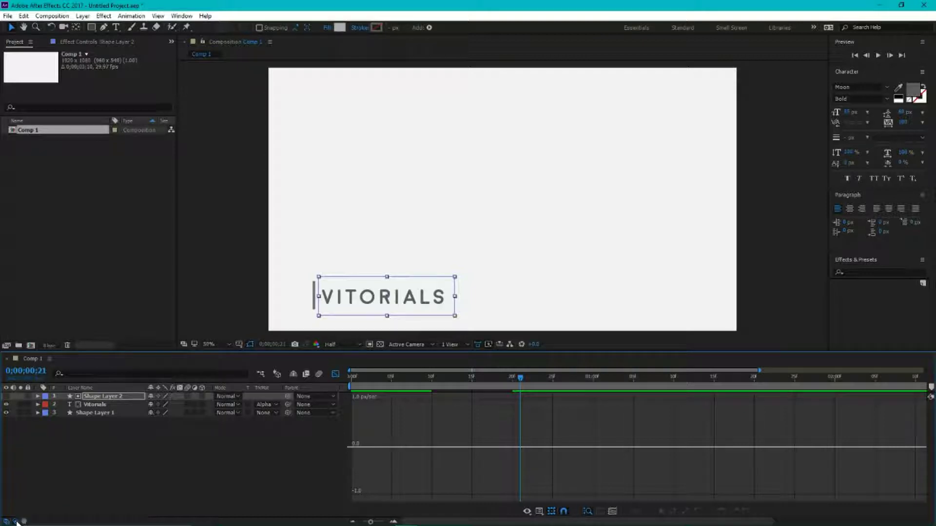
key(super+plus)
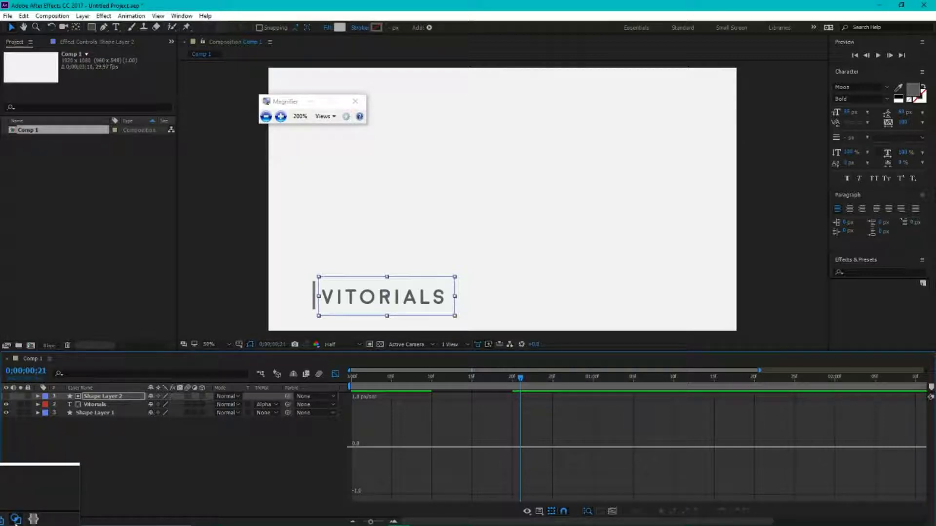
key(super+Escape)
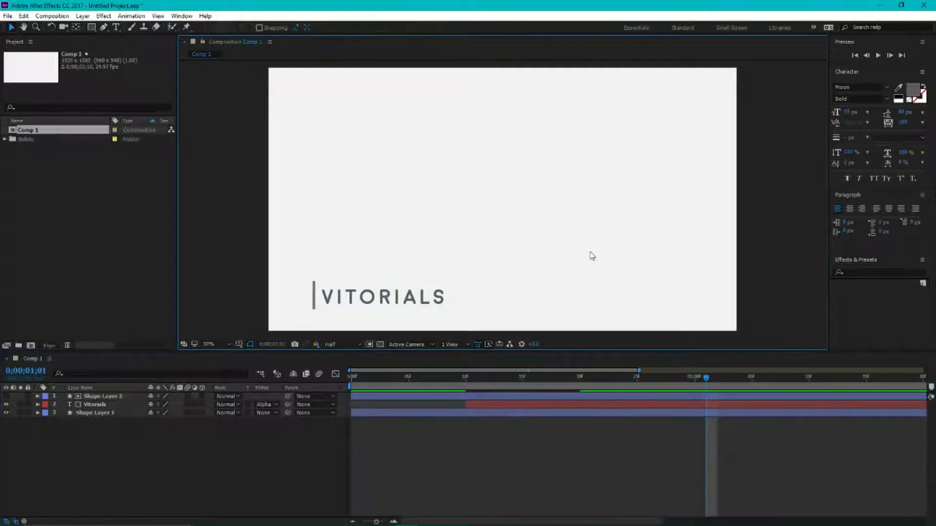
Step: Nudge the matte rectangle to test the mask, then rename Shape Layer 2 to VisibilityArea
click(117, 395)
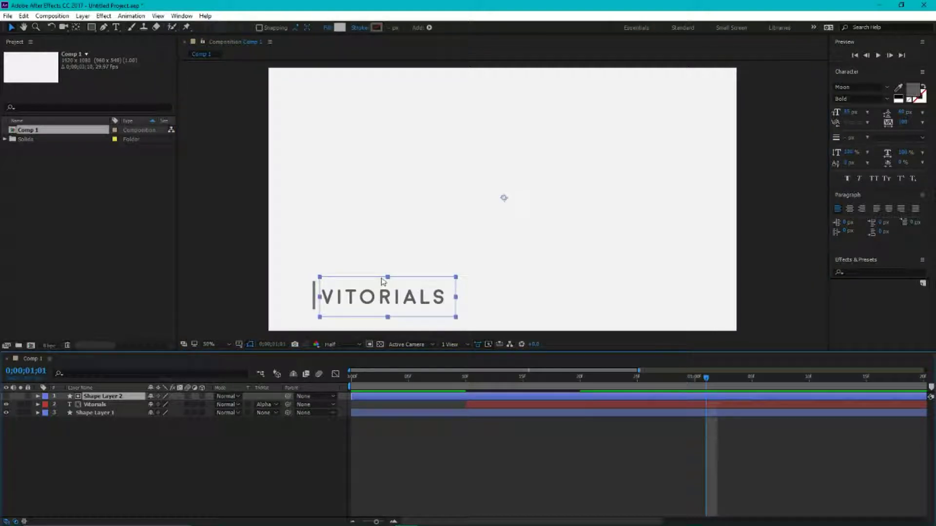
mouse_move(385, 282)
mouse_down()
mouse_move(389, 255)
mouse_move(393, 281)
mouse_move(390, 254)
mouse_move(393, 281)
mouse_up()
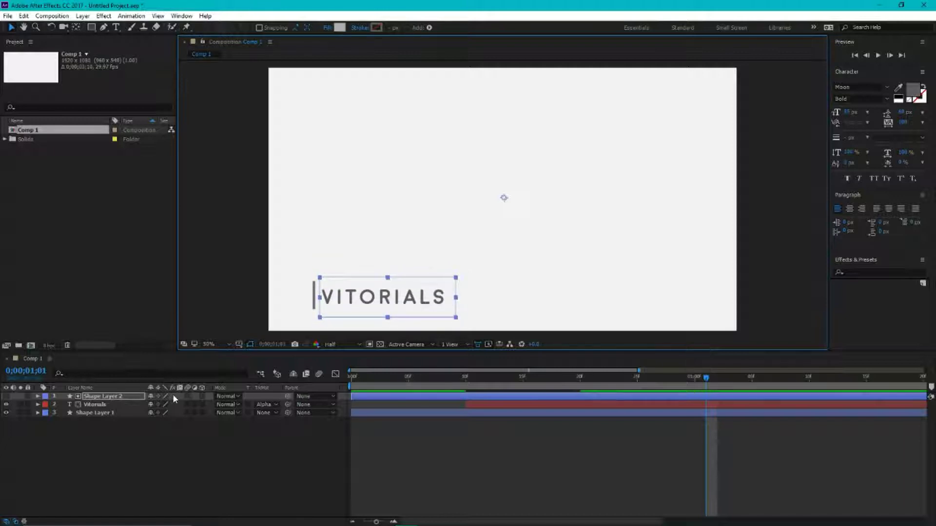
click(114, 401)
key(Return)
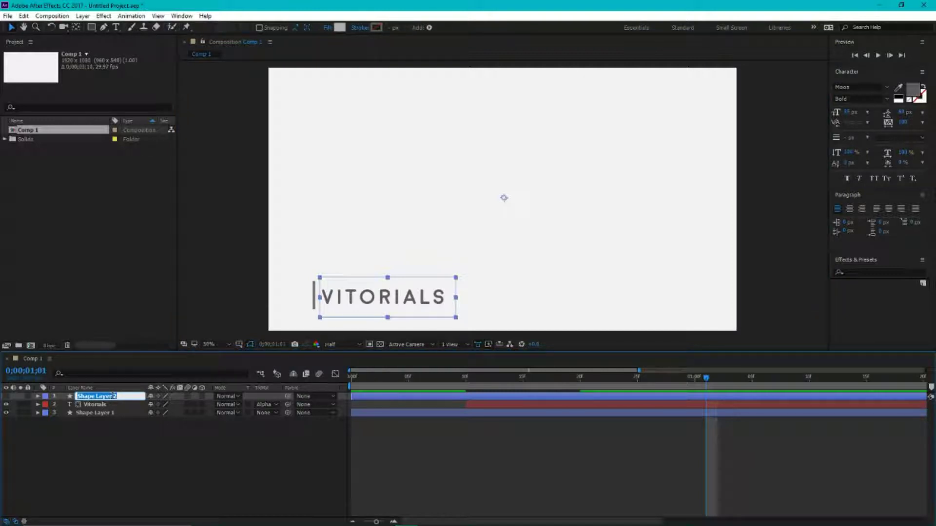
text(V)
text(isibl)
text(iityArea)
key(Return)
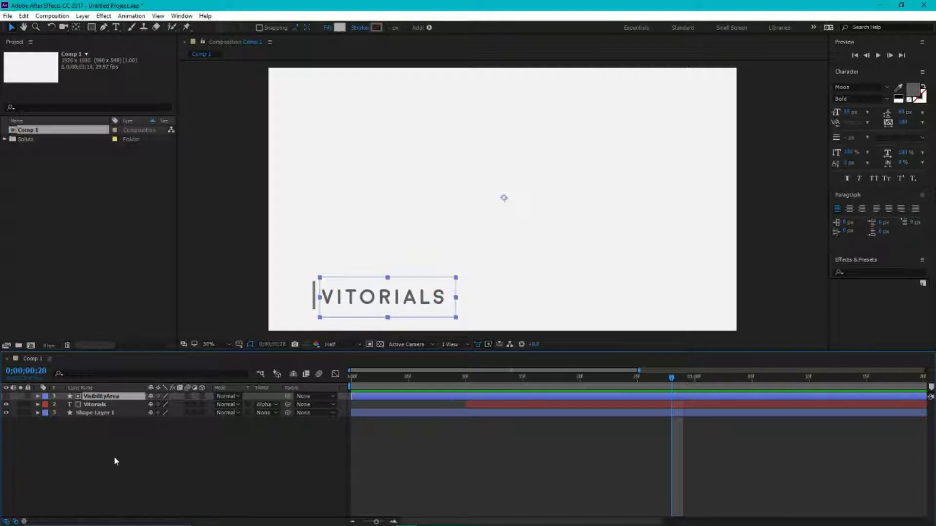
Step: Create a new Adjustment Layer from the timeline's New menu and name it Colors
right_click(103, 447)
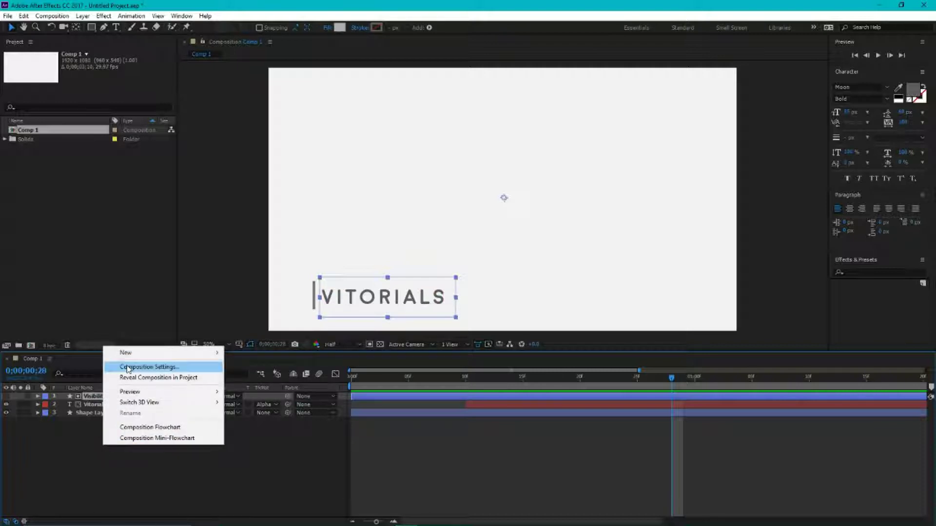
mouse_move(131, 355)
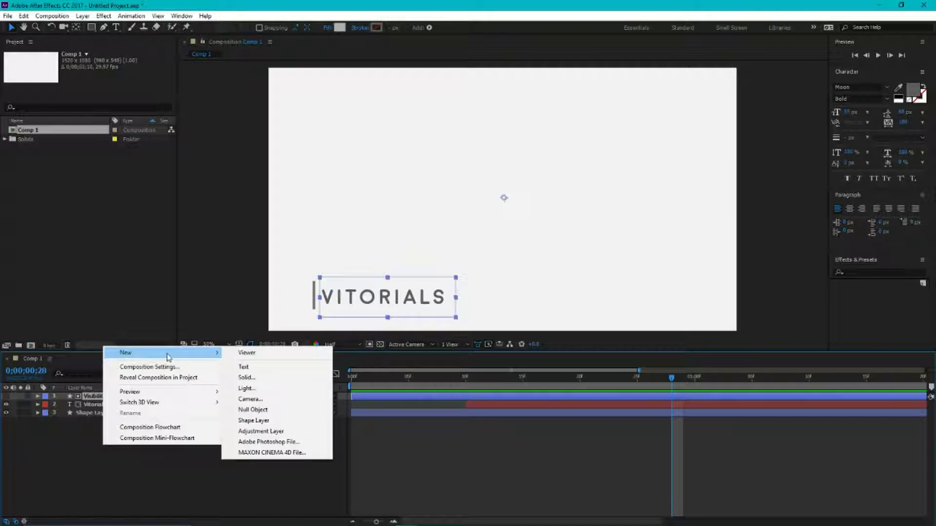
click(257, 433)
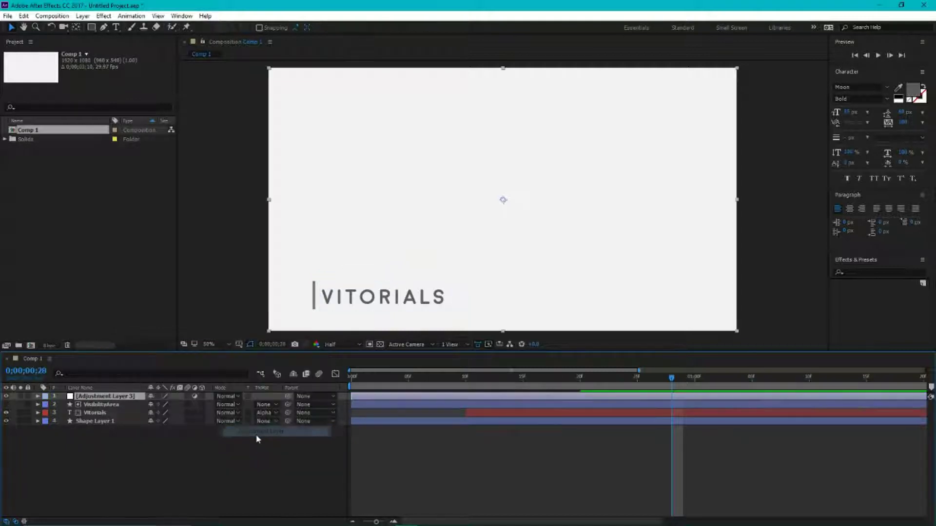
right_click(129, 397)
click(111, 400)
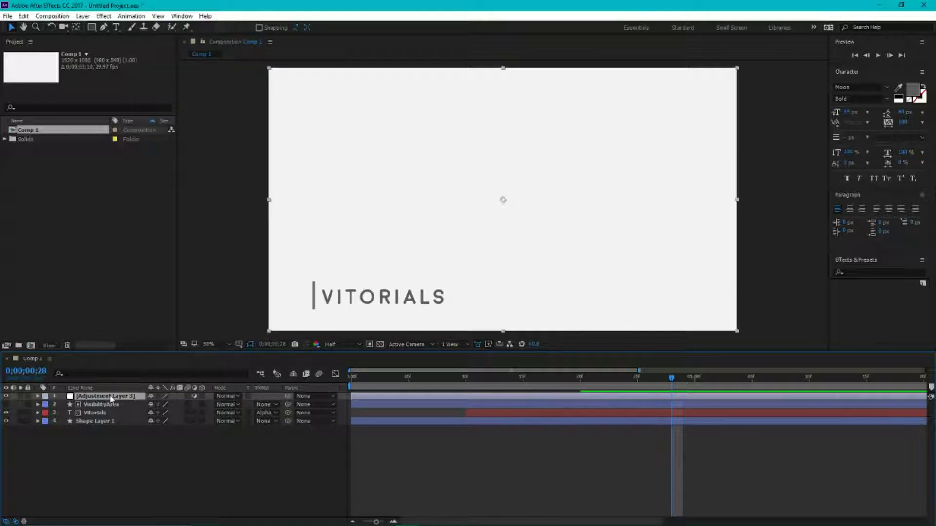
key(Return)
key(BackSpace)
text(Cl)
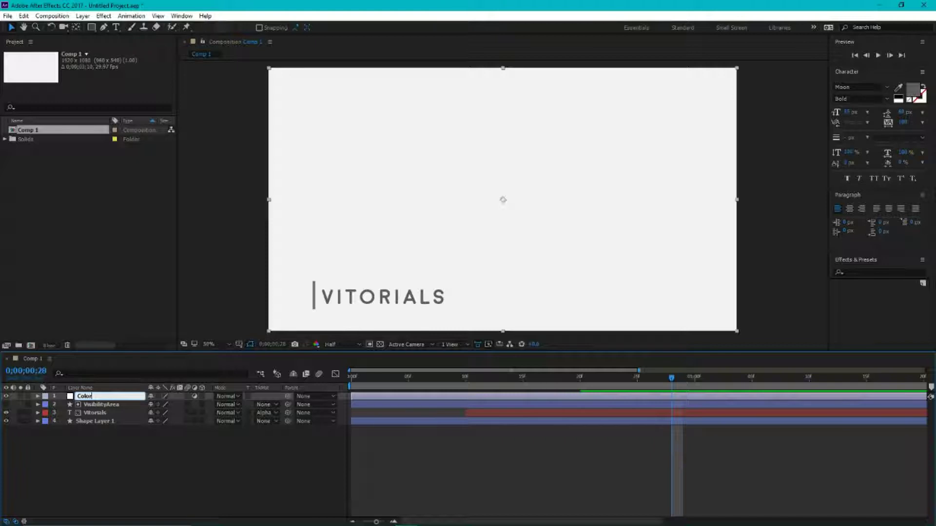
key(Return)
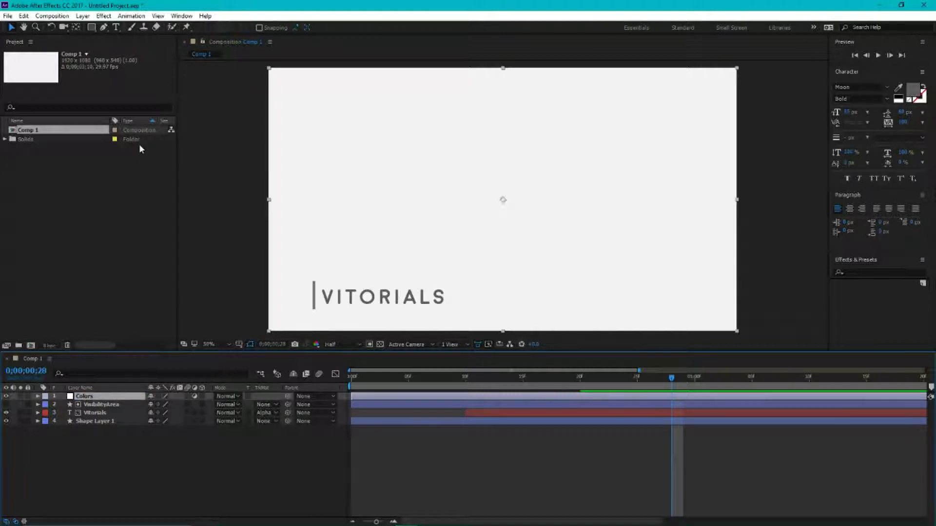
Step: Apply Expression Controls > Color Control to the Colors layer and duplicate it with Ctrl+D
click(104, 16)
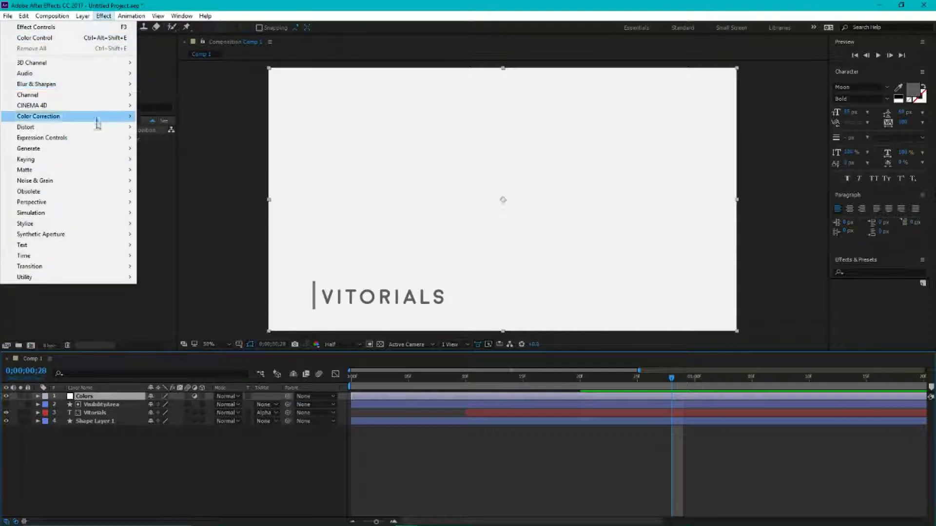
mouse_move(91, 143)
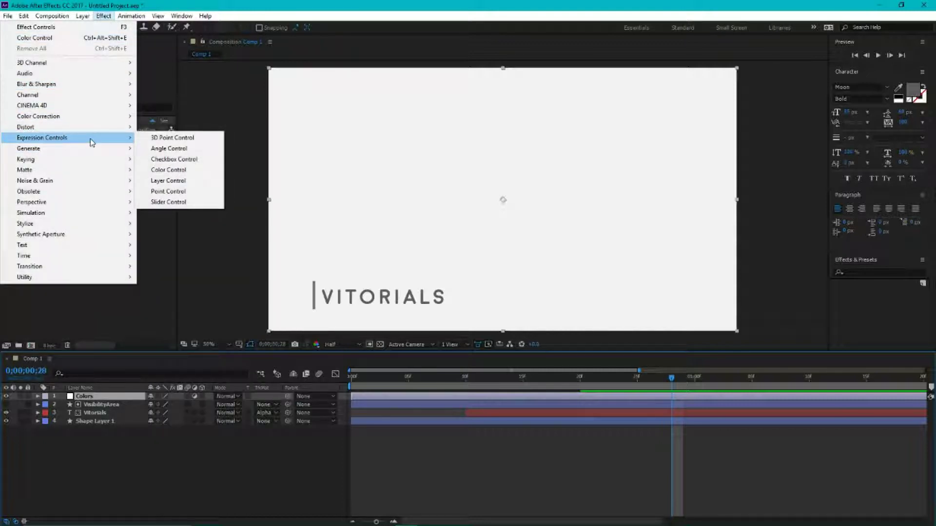
click(184, 171)
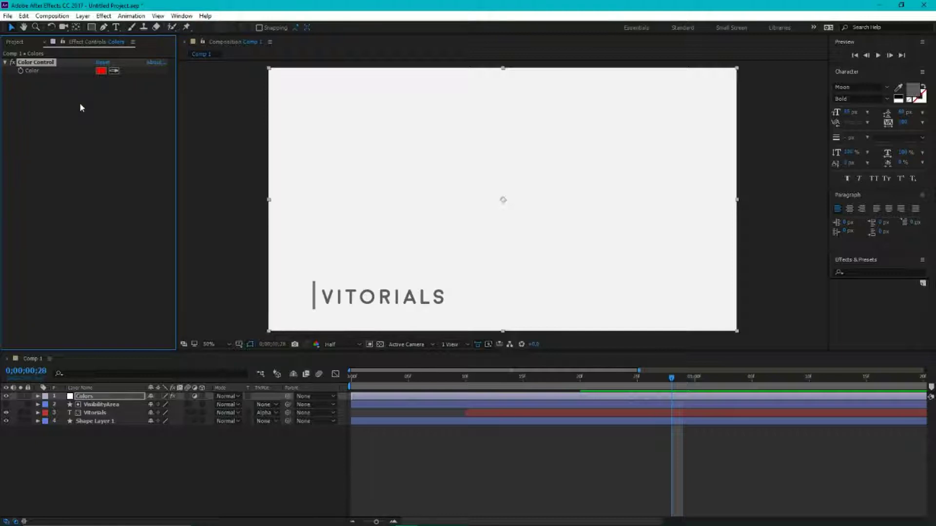
key(ctrl+d)
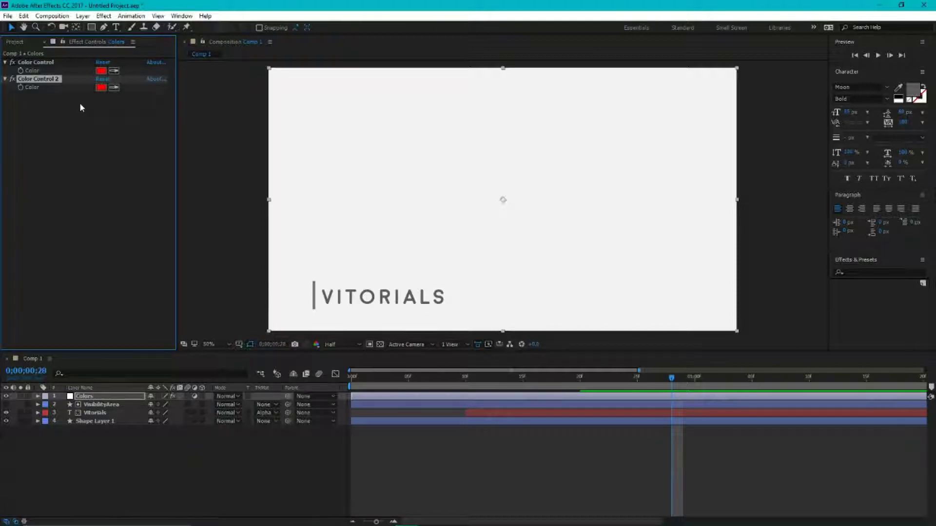
Step: Lock Effect Controls to the Colors layer and rename the second Color Control to Text Color
click(63, 43)
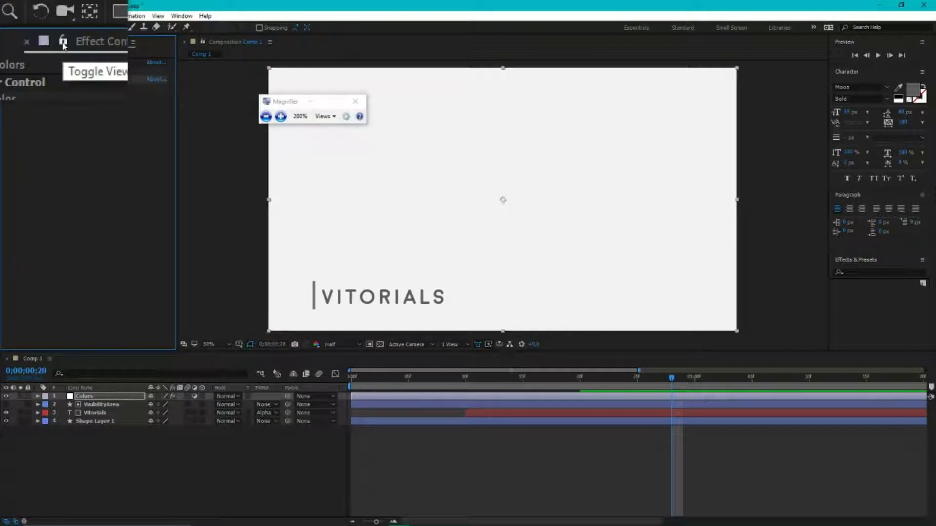
click(64, 43)
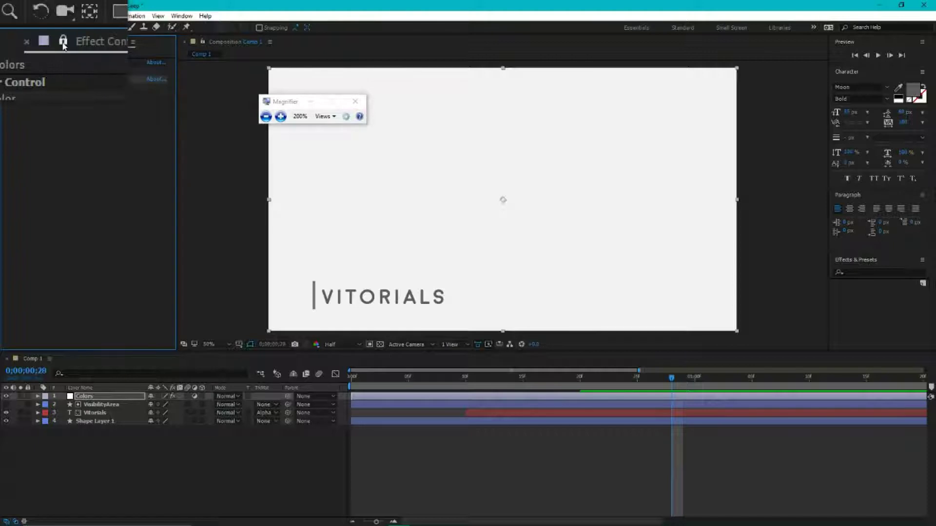
key(super+Escape)
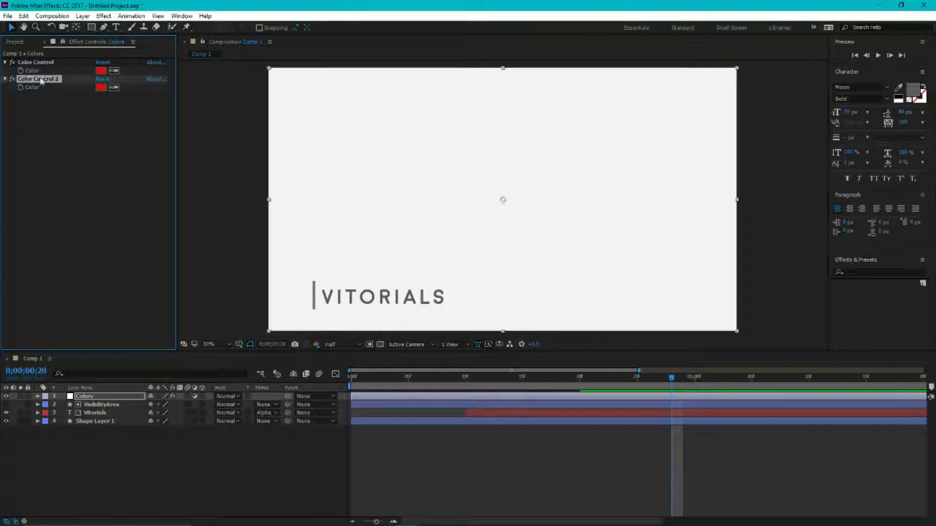
key(Return)
key(BackSpace)
text(Thet Color)
key(Return)
Step: Rename the first Color Control effect to Shape Color
right_click(35, 62)
click(26, 64)
key(Return)
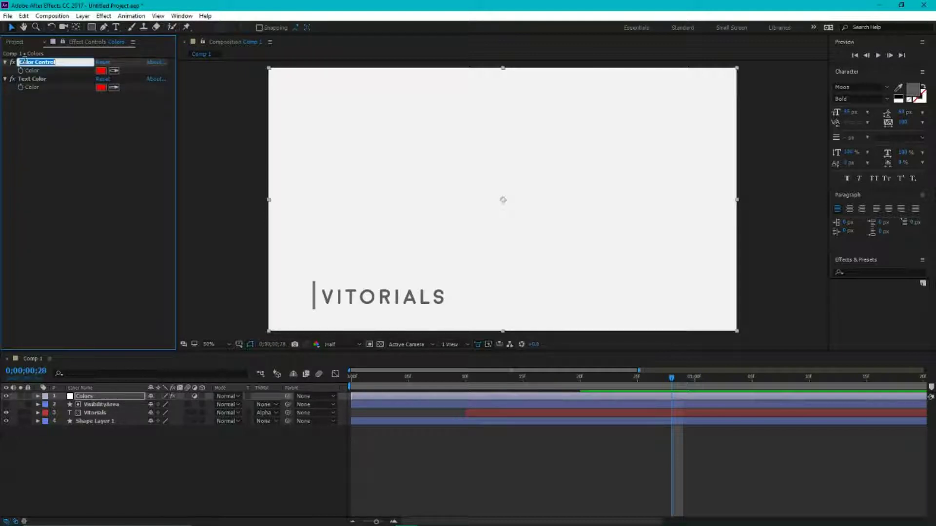
text(Shape Color)
key(Return)
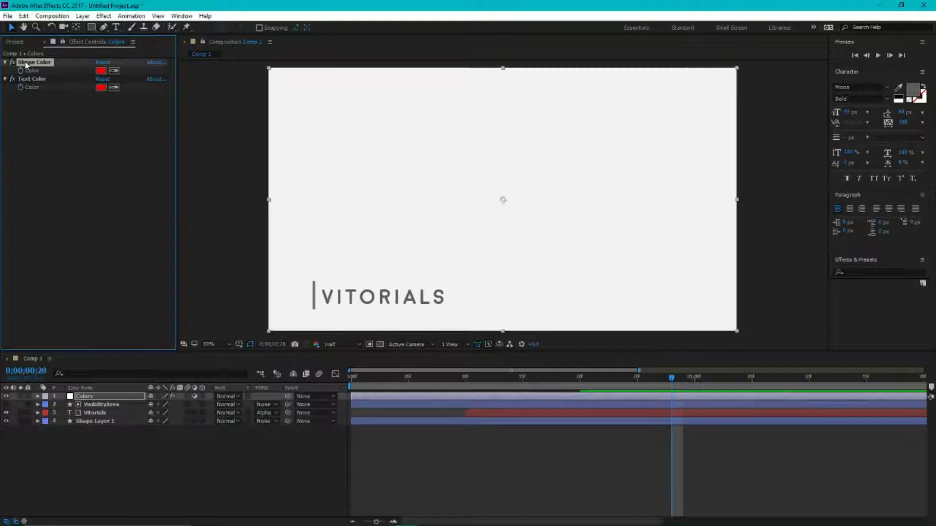
Step: Link Shape Layer 1's Stroke 1 Color to the Shape Color control with an expression, then preview
click(90, 421)
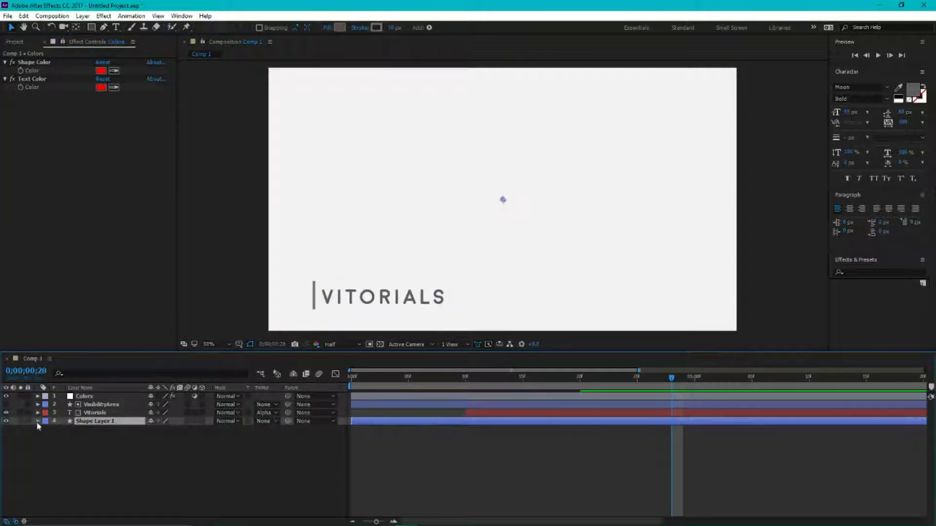
click(38, 422)
click(62, 429)
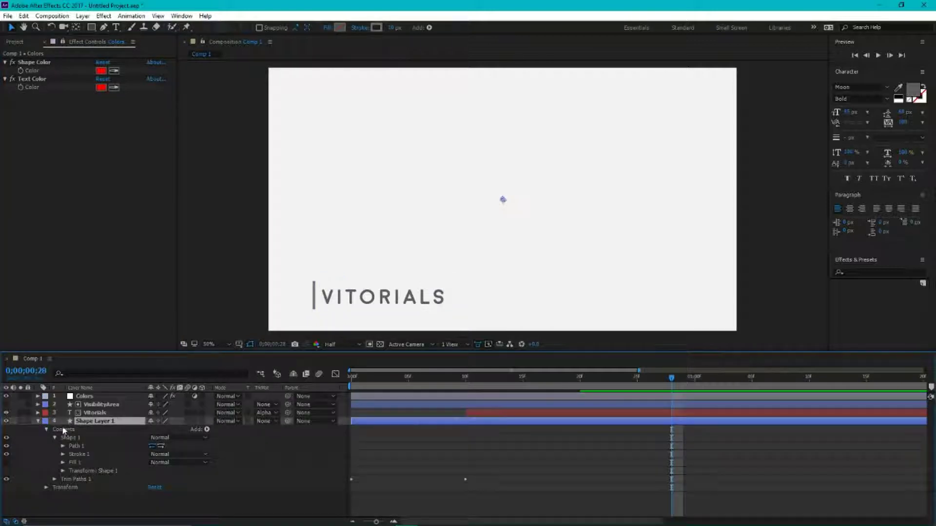
click(55, 438)
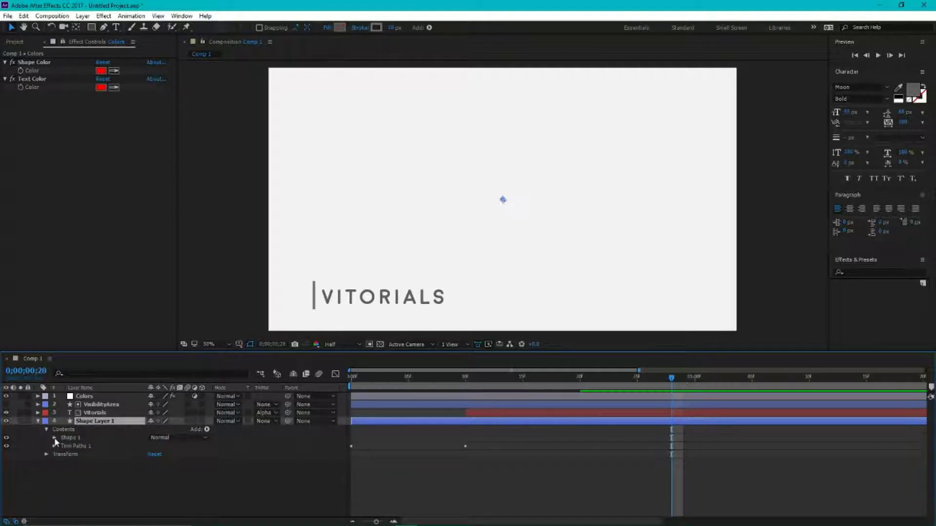
click(54, 438)
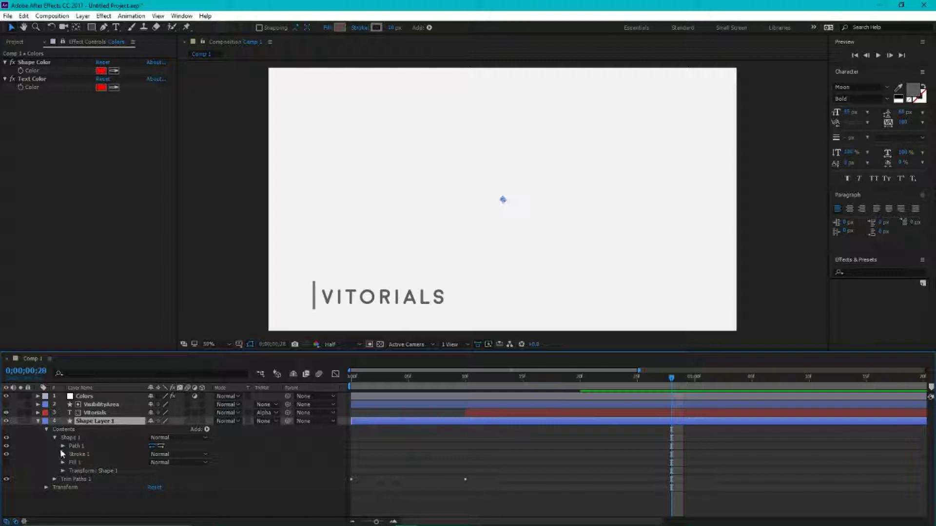
click(63, 454)
scroll(62, 453, down, 3)
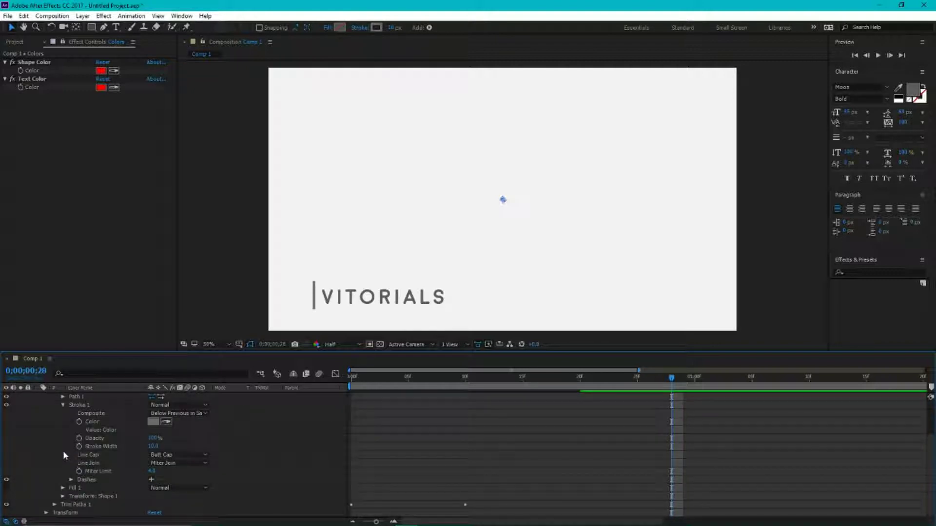
alt+click(79, 422)
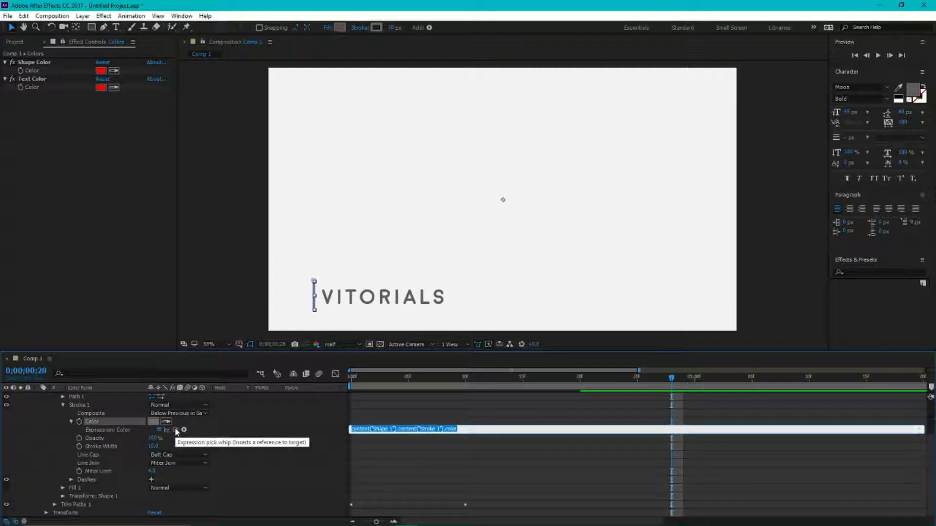
key(super+plus)
key(super+Escape)
mouse_move(175, 429)
mouse_down()
mouse_move(62, 57)
mouse_move(43, 92)
mouse_move(32, 67)
mouse_up()
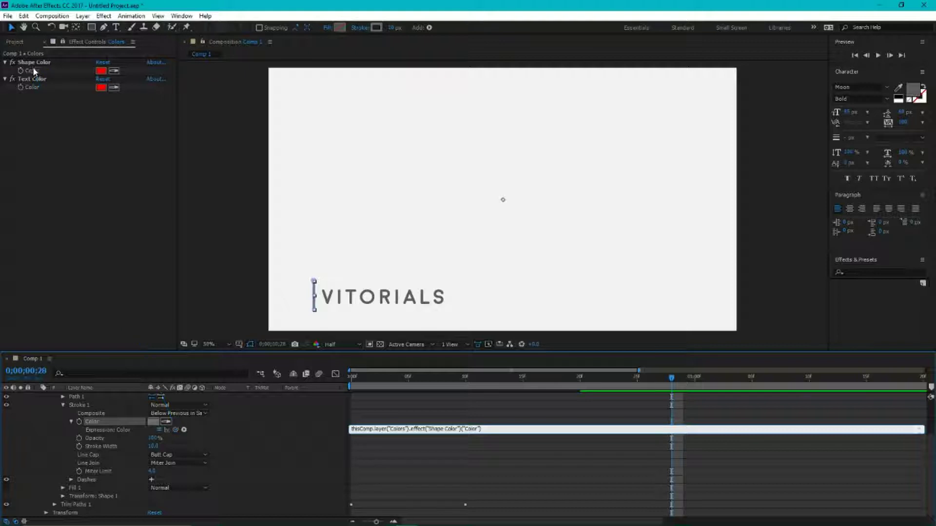
click(673, 382)
key(space)
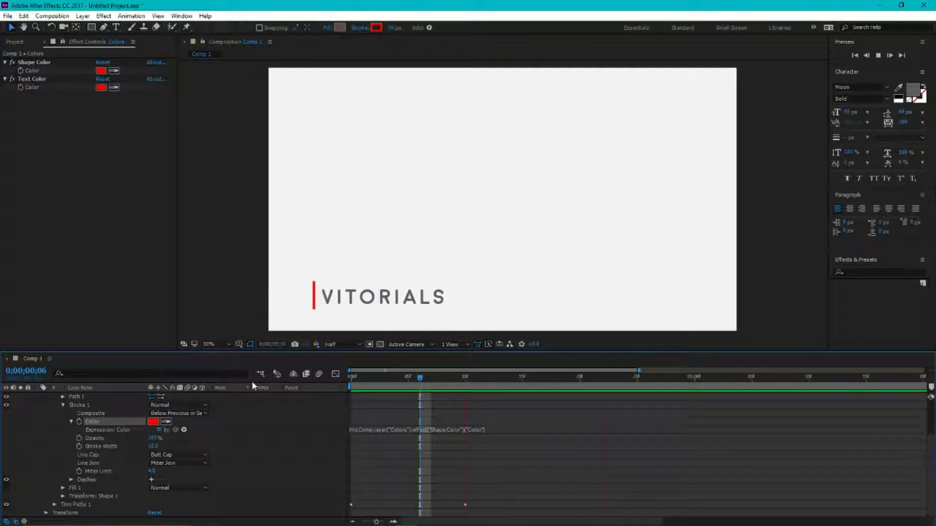
key(space)
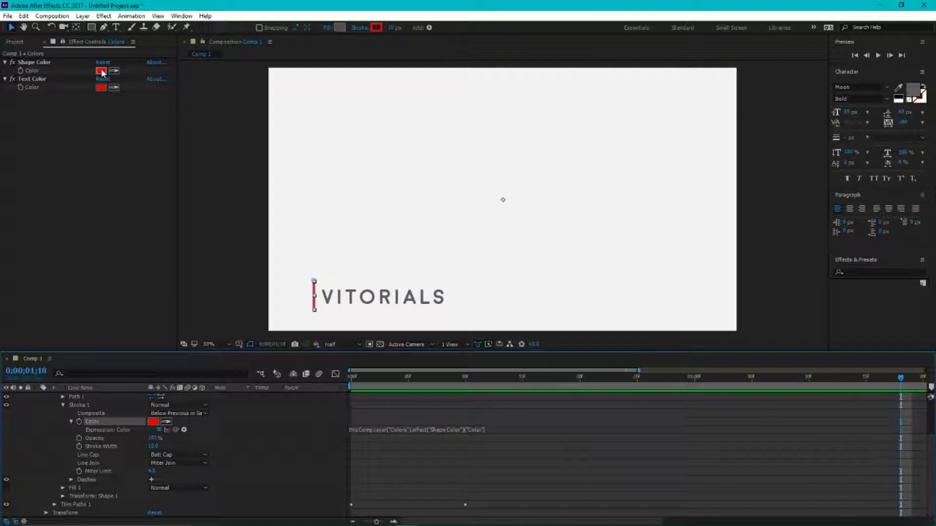
Step: Set the Shape Color control's swatch to a saturated purple
click(101, 71)
mouse_move(550, 235)
mouse_down()
mouse_move(548, 250)
mouse_move(485, 266)
mouse_move(472, 280)
mouse_move(482, 248)
mouse_up()
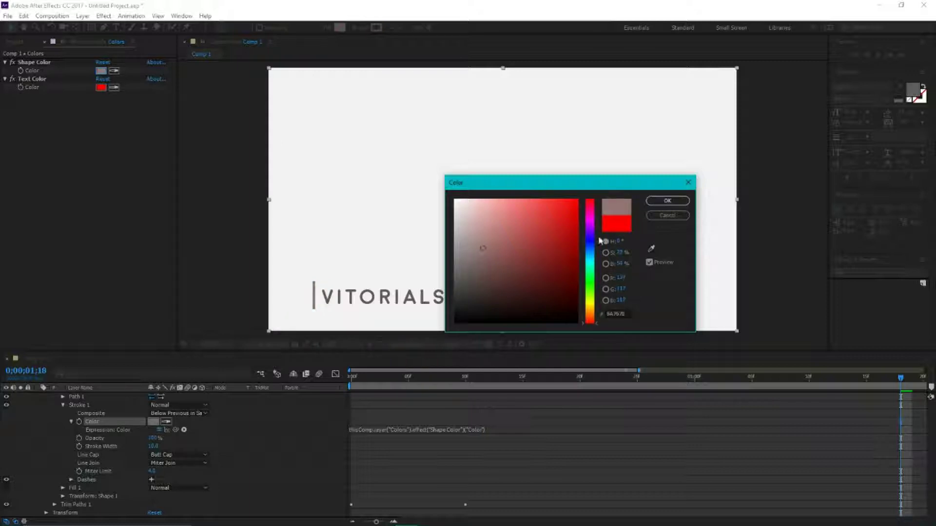
click(591, 246)
mouse_move(592, 246)
mouse_down()
mouse_move(590, 229)
mouse_move(556, 237)
mouse_move(564, 247)
mouse_up()
click(543, 220)
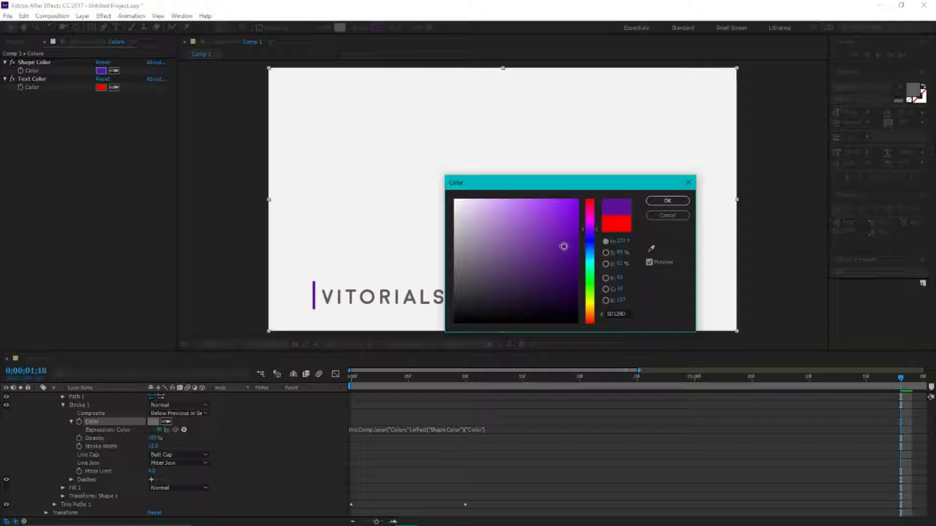
click(662, 202)
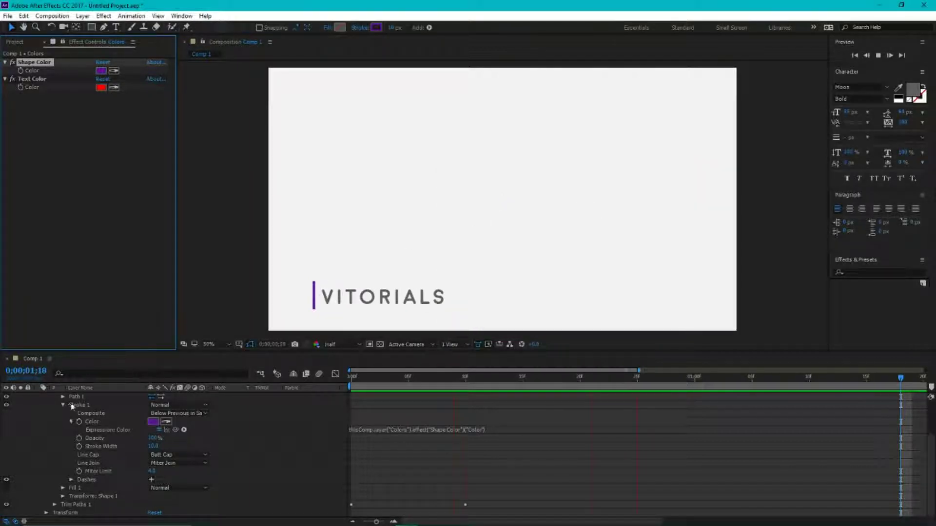
click(39, 417)
click(38, 414)
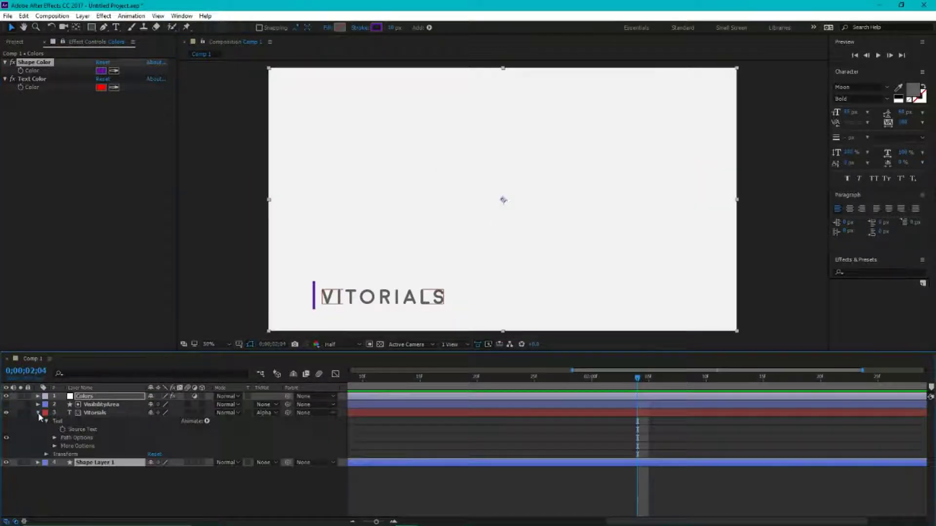
Step: Add an Animate > Fill Color > RGB animator to the Vitorials text layer
click(95, 414)
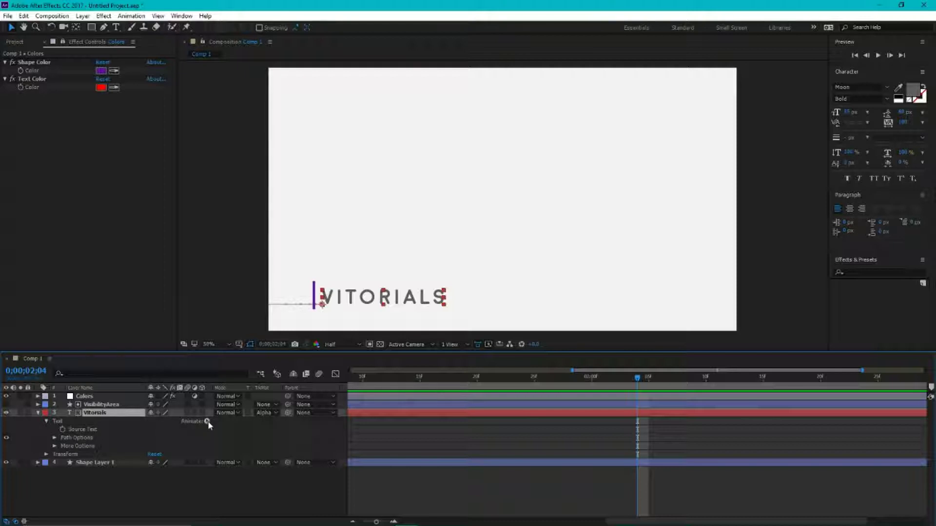
key(super+plus)
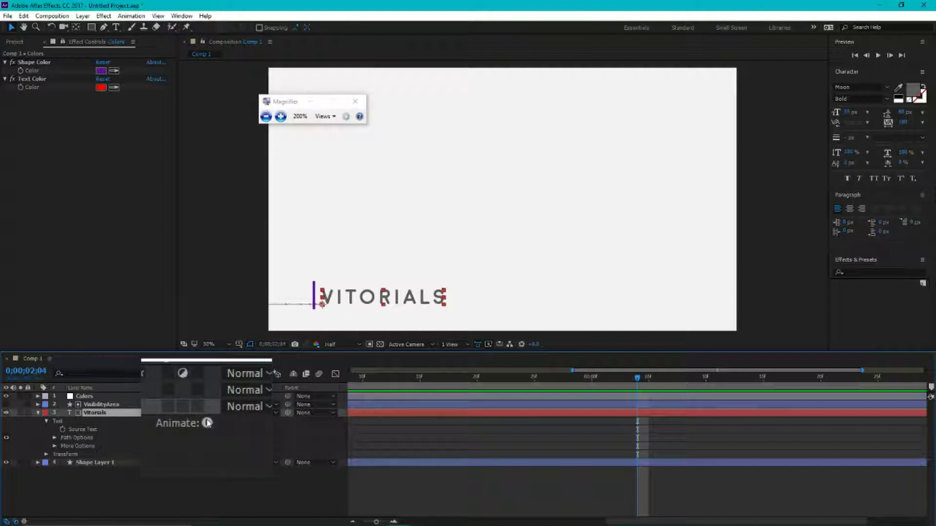
key(super+Escape)
click(207, 421)
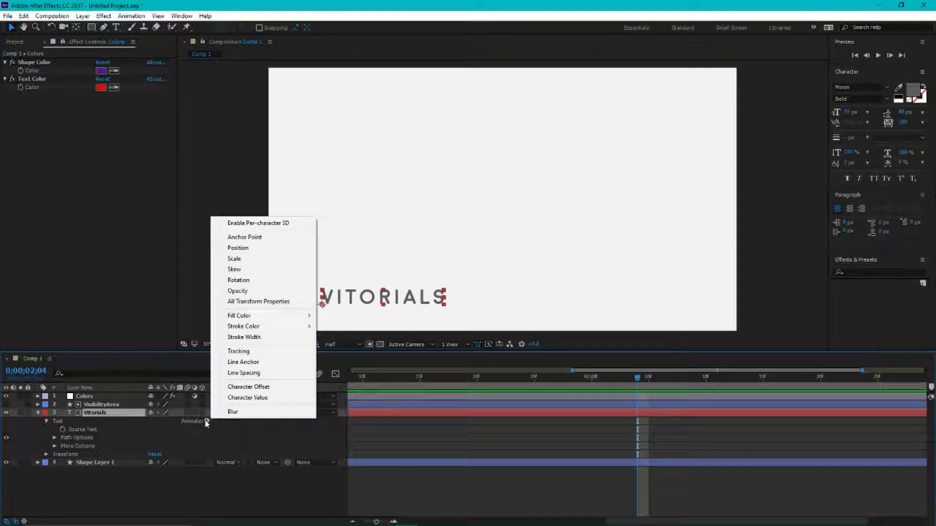
mouse_move(236, 316)
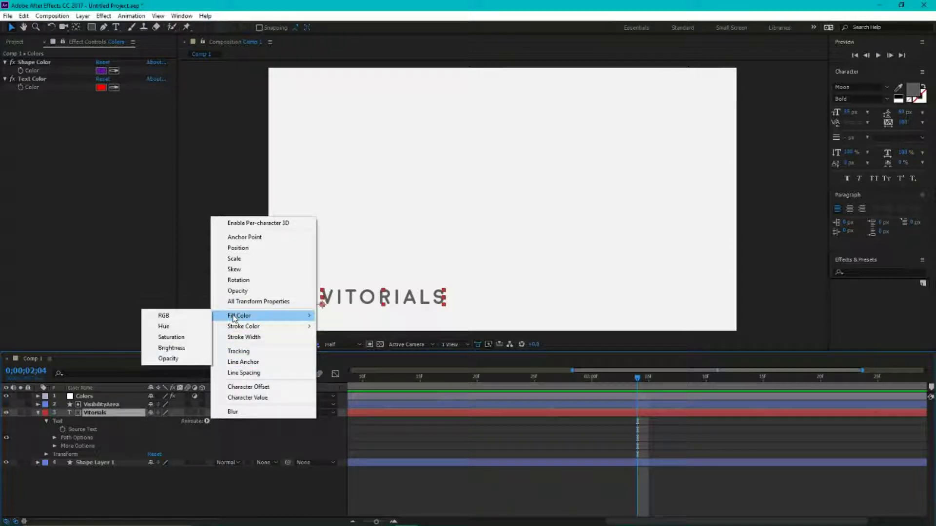
click(171, 317)
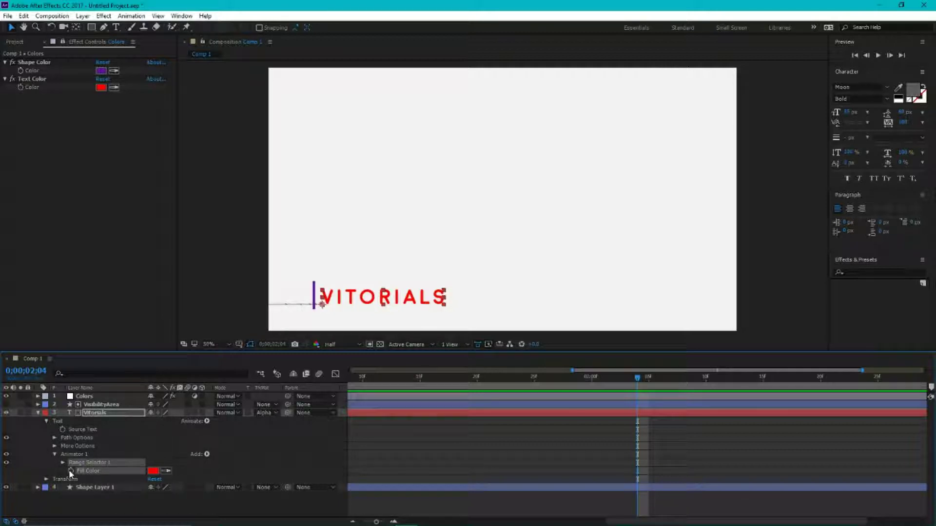
Step: Drive the animator's Fill Color with an expression pick-whipped to the Text Color control
key(alt)
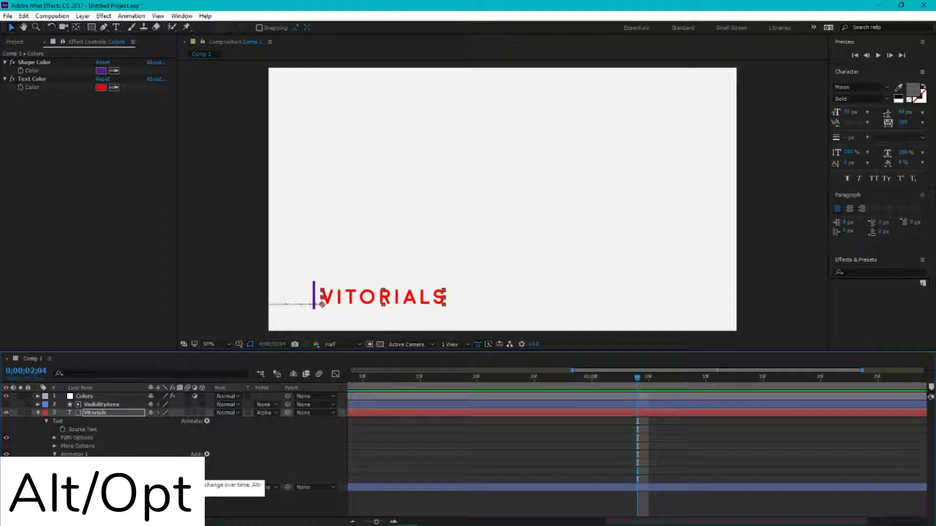
alt+click(71, 471)
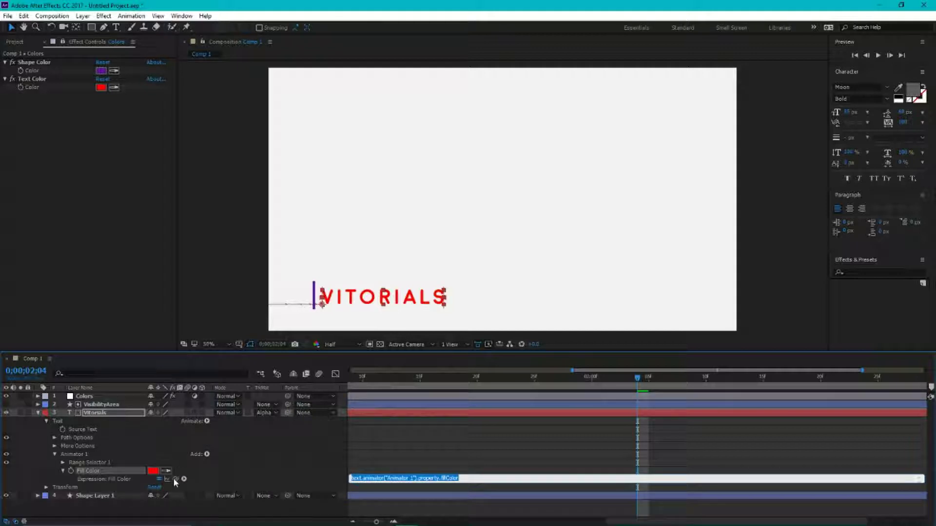
drag(176, 479, 32, 89)
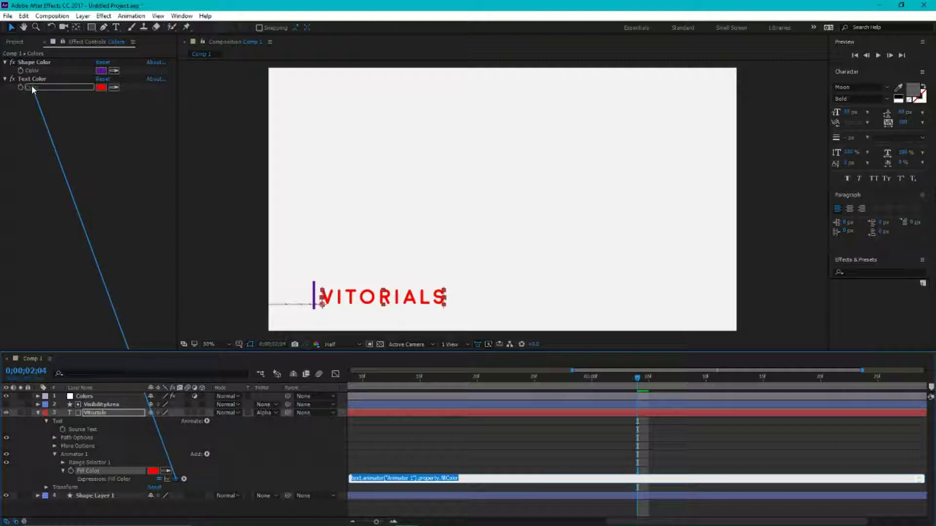
drag(32, 89, 32, 89)
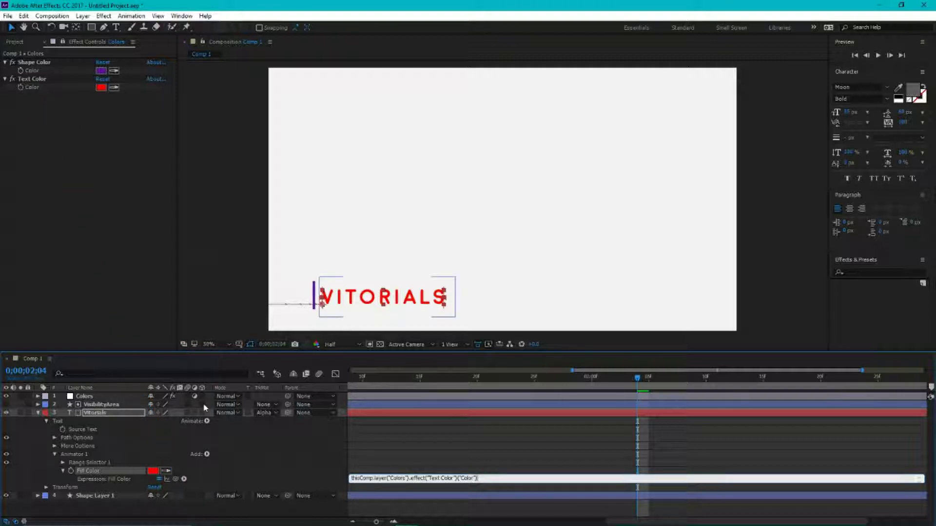
drag(639, 379, 263, 346)
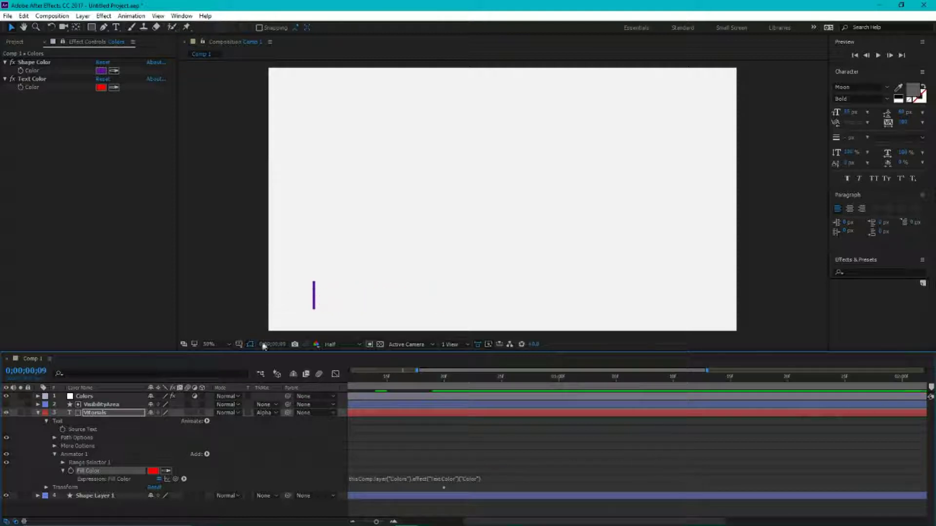
Step: Set the Text Color control to hex 1A1A1A dark grey
click(103, 88)
text(1A1A1A)
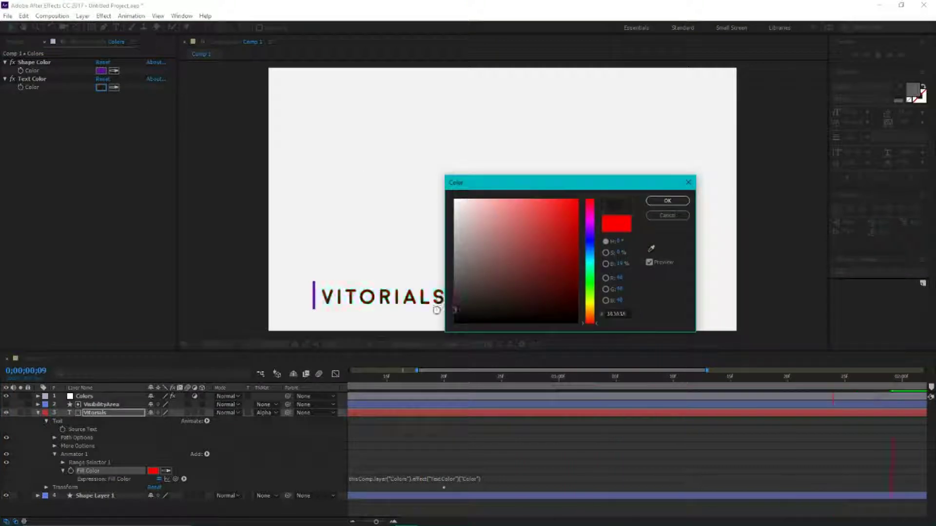
click(668, 201)
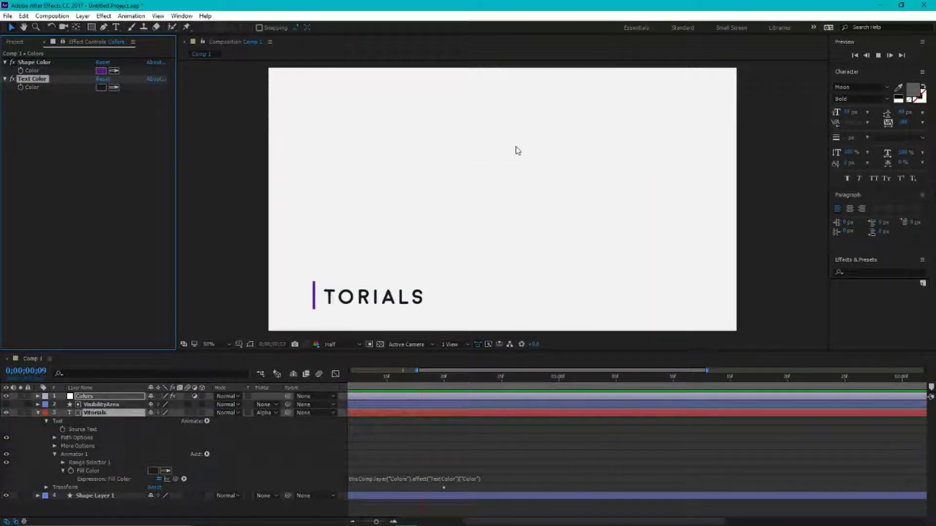